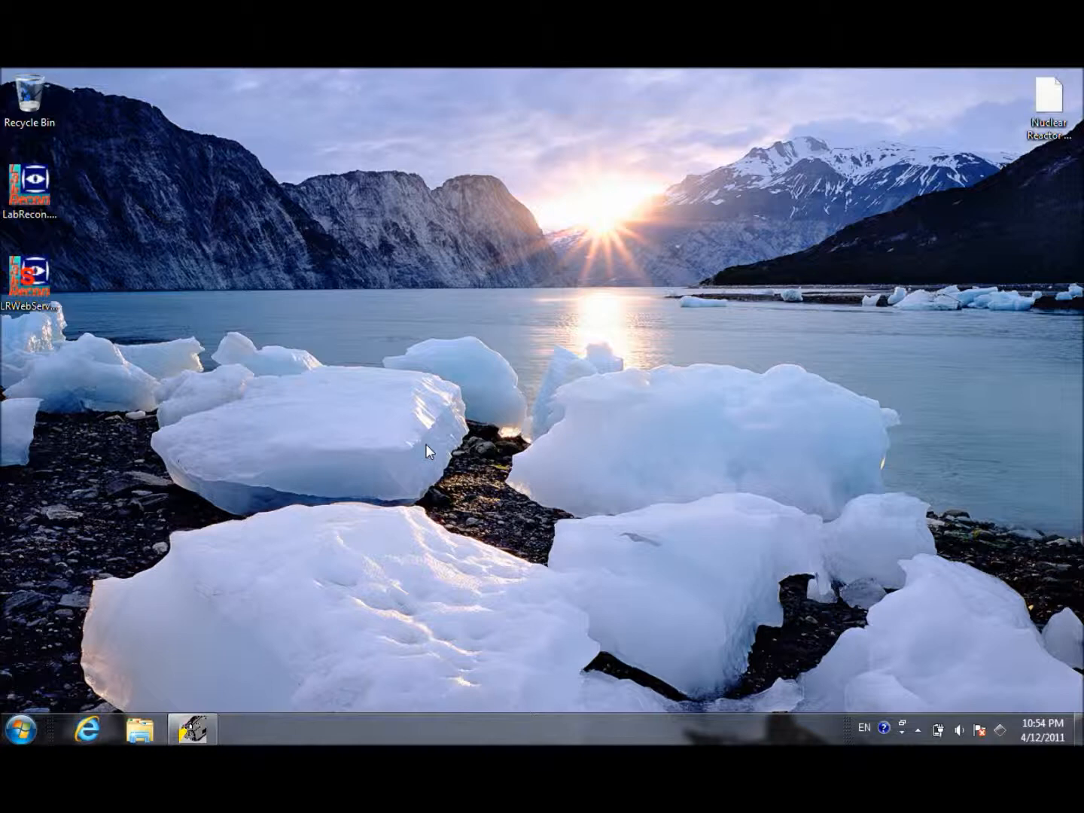
# Create a new folder named LabRecon on the desktop.
pyautogui.rightClick(426, 444)
pyautogui.moveTo(478, 617)
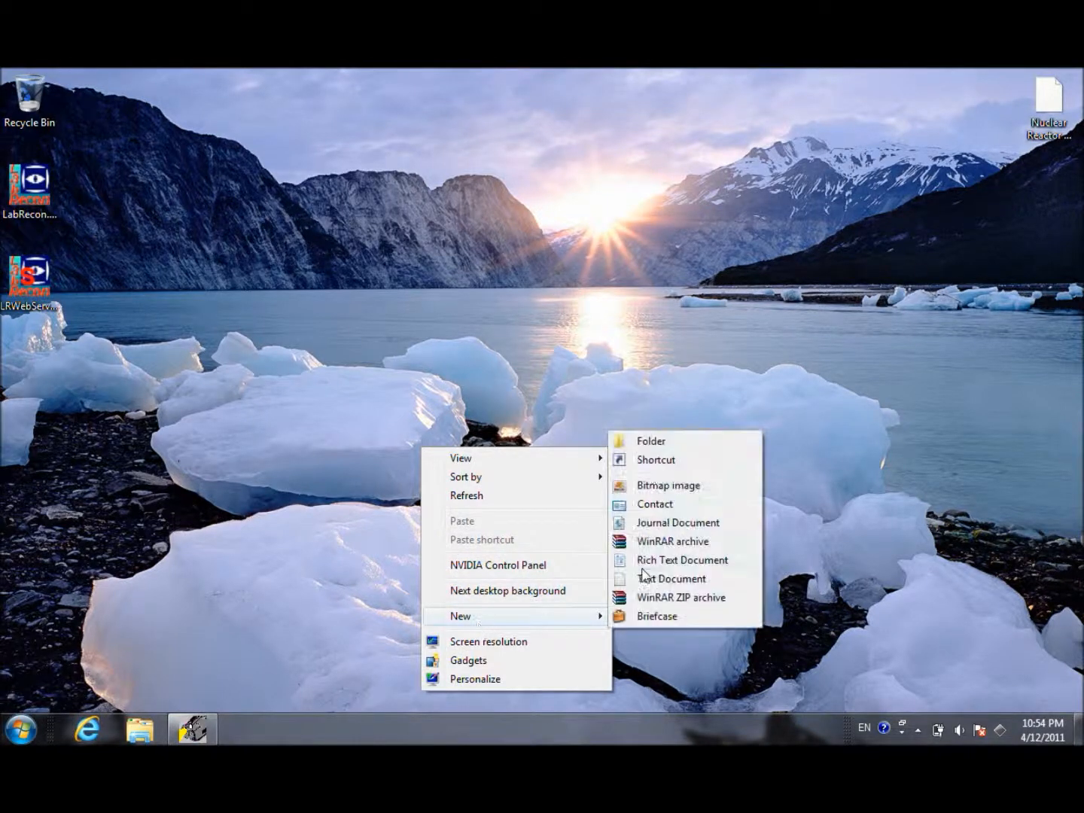
pyautogui.click(660, 444)
pyautogui.write('LabRecon')
pyautogui.press('Return')
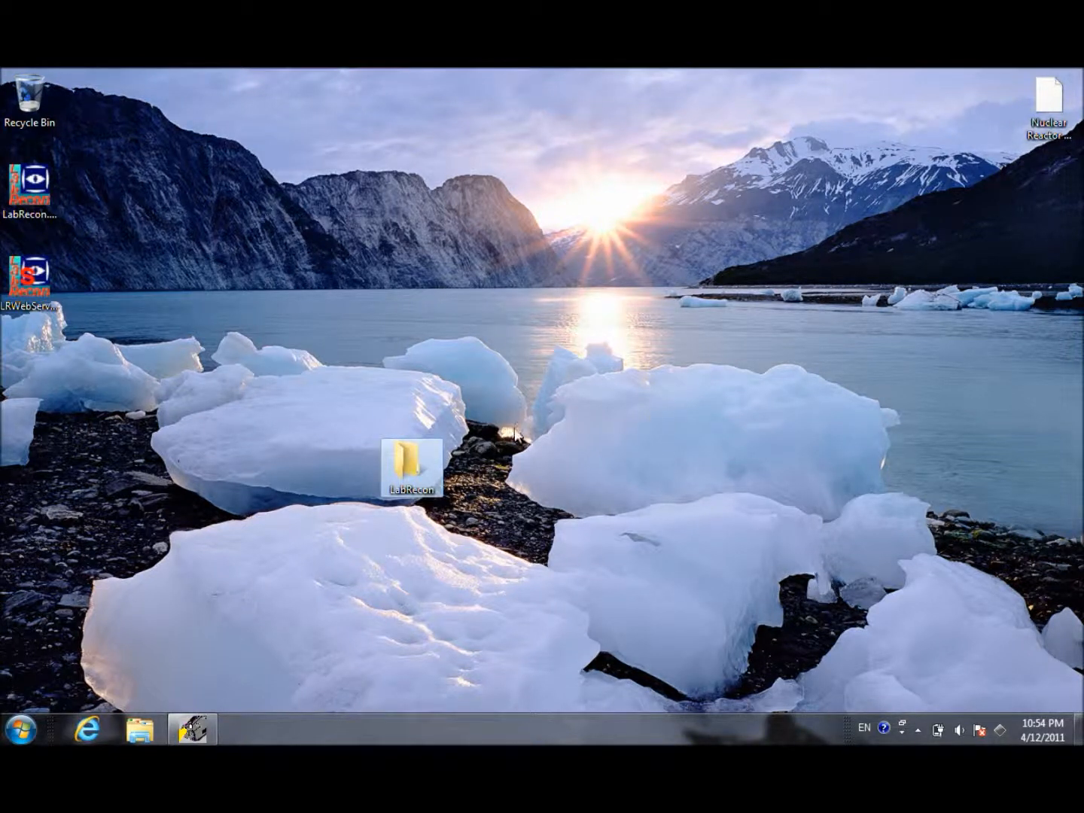
# Move the LabRecon and LRWebServer programs into the LabRecon folder and place the folder below the Recycle Bin.
pyautogui.moveTo(47, 205); pyautogui.dragTo(430, 485)
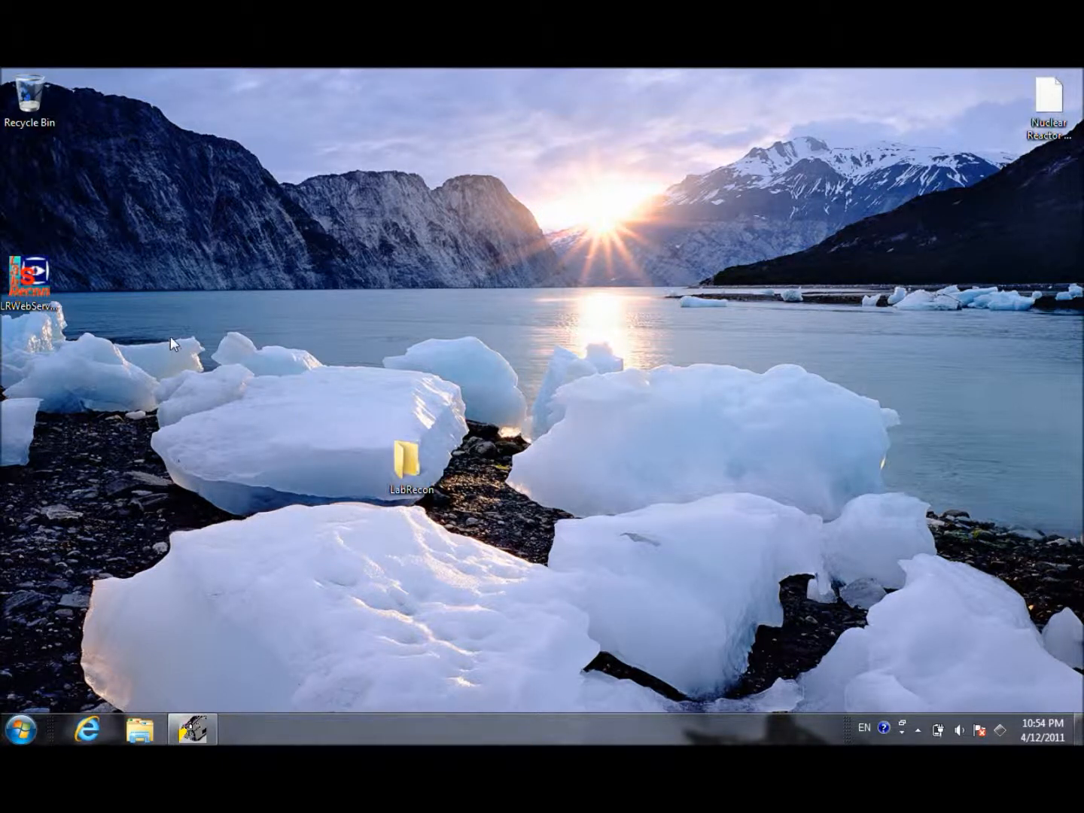
pyautogui.moveTo(31, 278); pyautogui.dragTo(424, 469)
pyautogui.moveTo(424, 468); pyautogui.dragTo(45, 209)
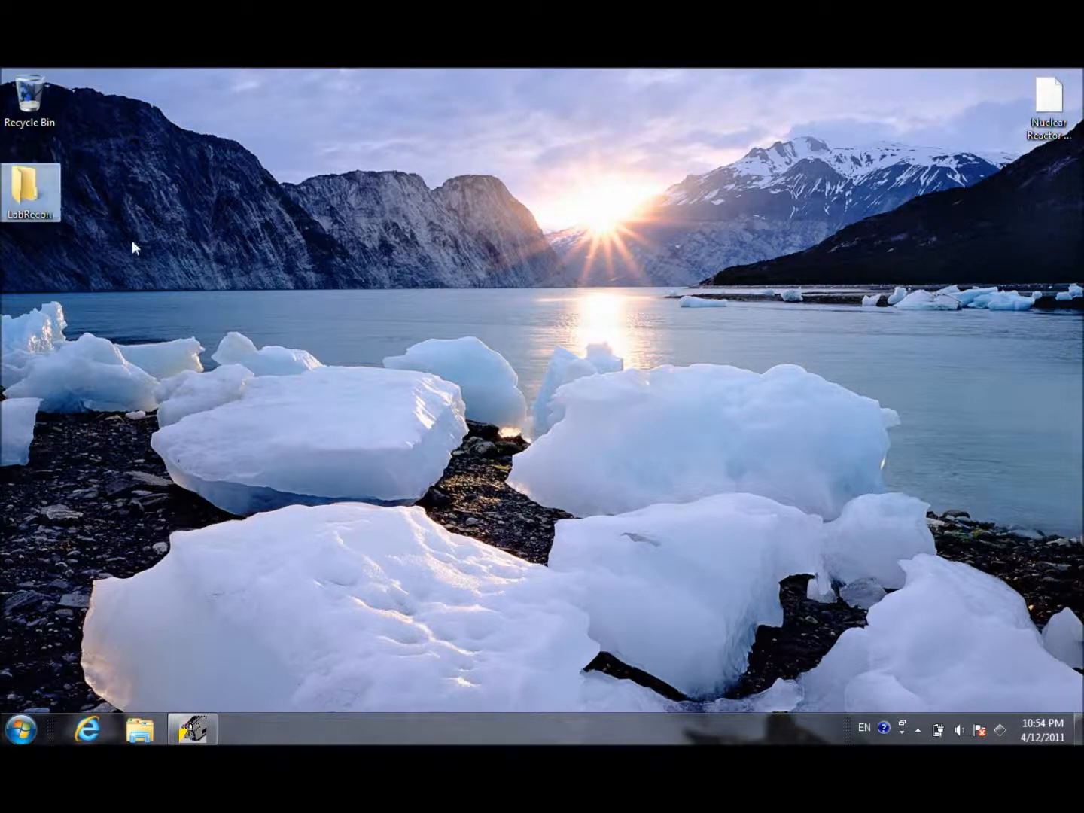
# Run LabRecon.exe from the LabRecon folder and open the project Nuclear Reactor Shutdown 2.lrp from the Desktop.
pyautogui.doubleClick(42, 174)
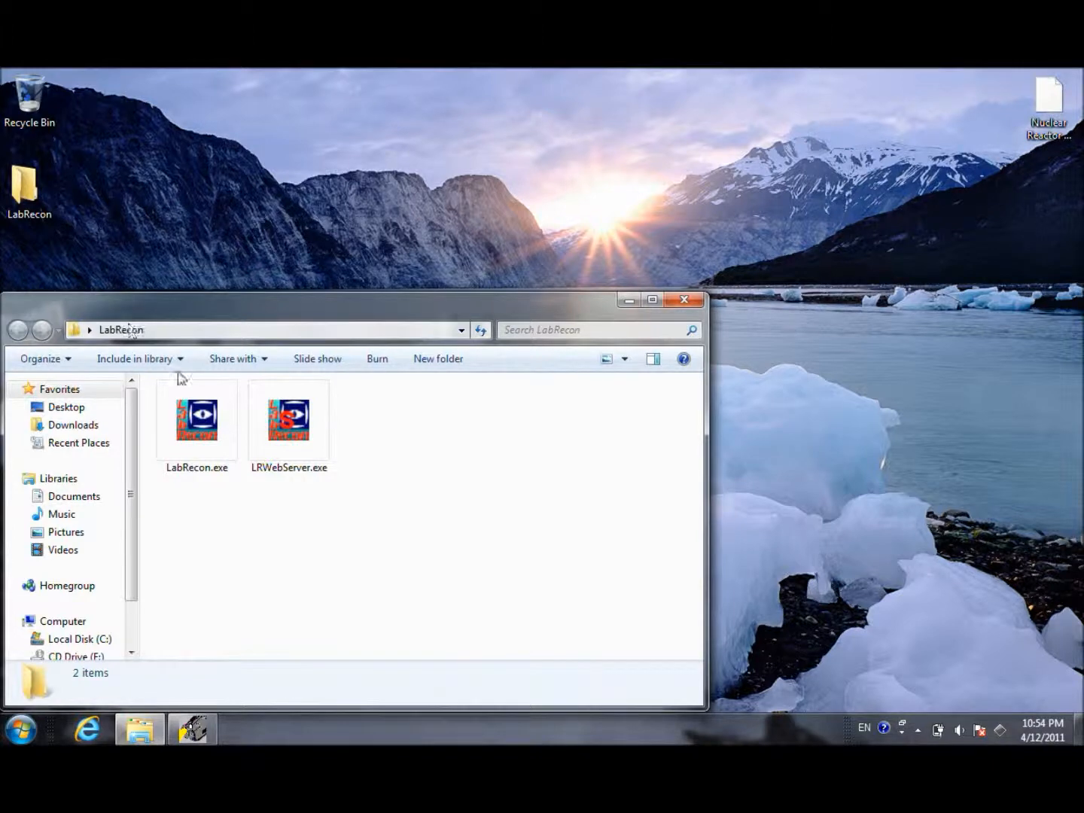
pyautogui.doubleClick(186, 396)
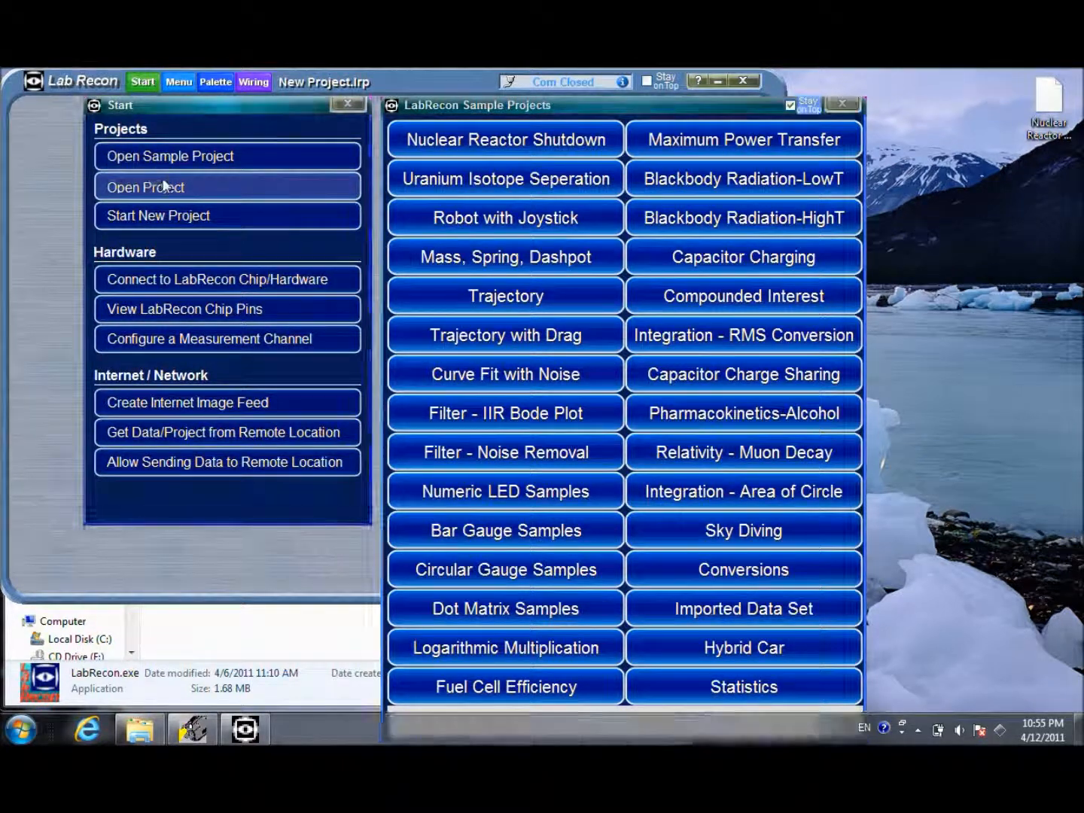
pyautogui.click(179, 187)
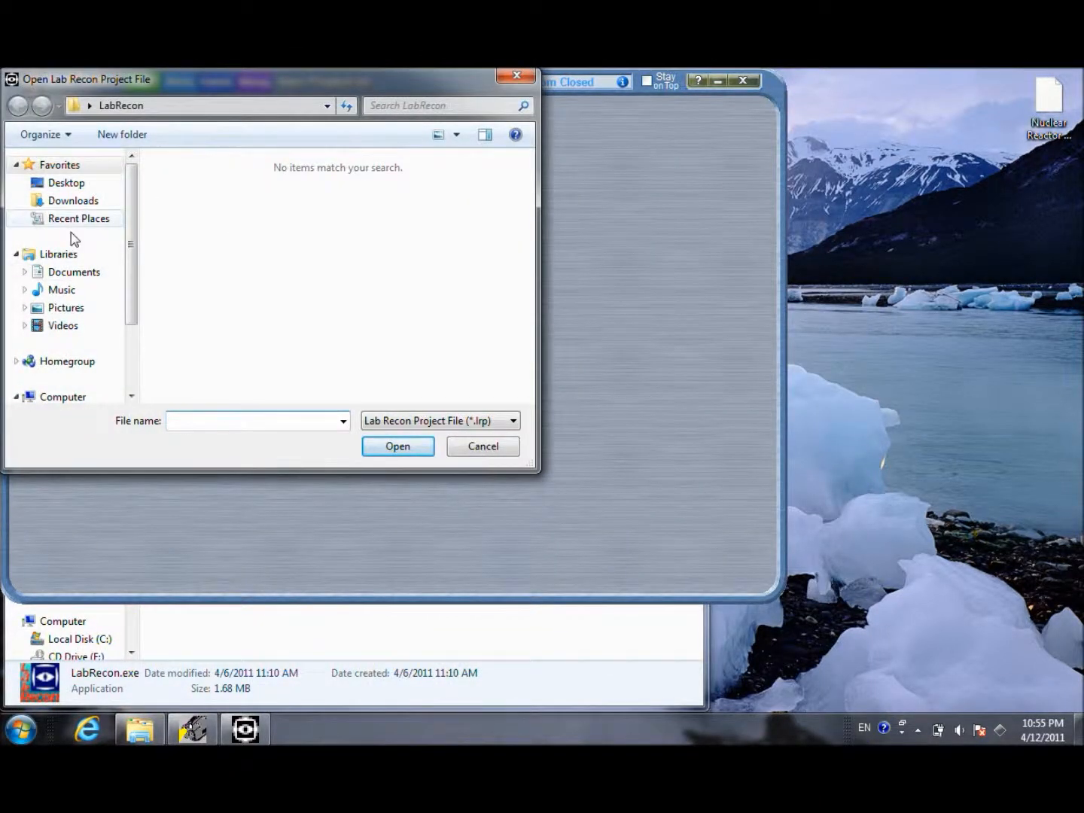
pyautogui.click(73, 185)
pyautogui.scroll(-1, 391, 341)
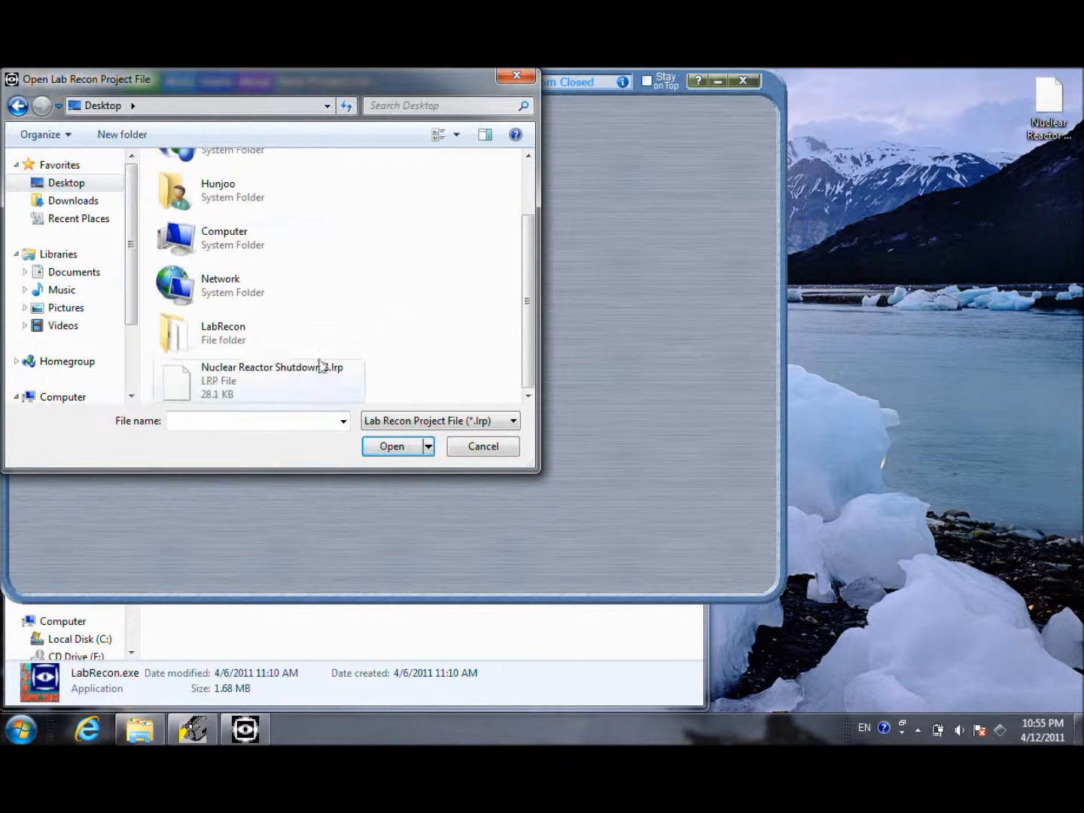
pyautogui.click(320, 369)
pyautogui.click(390, 451)
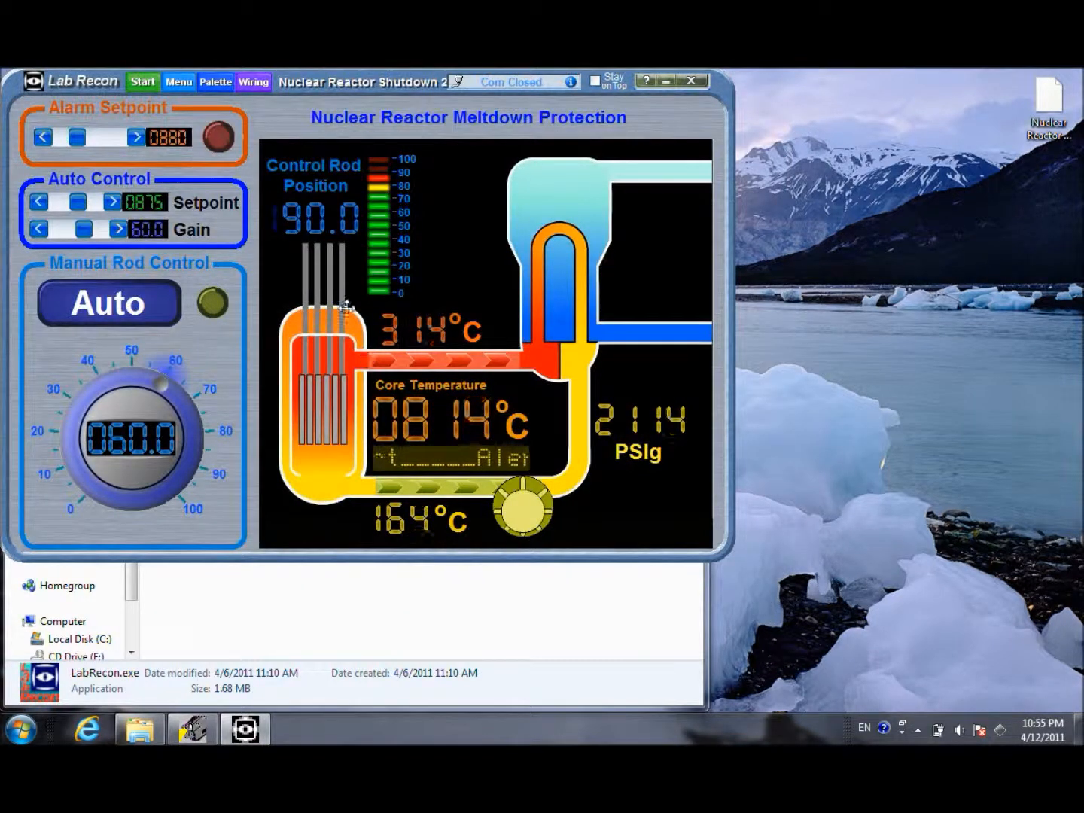
# Create an internet image feed with panel edges left 310, right 833, top 86, bottom 564, and enable periodic image save.
pyautogui.click(143, 80)
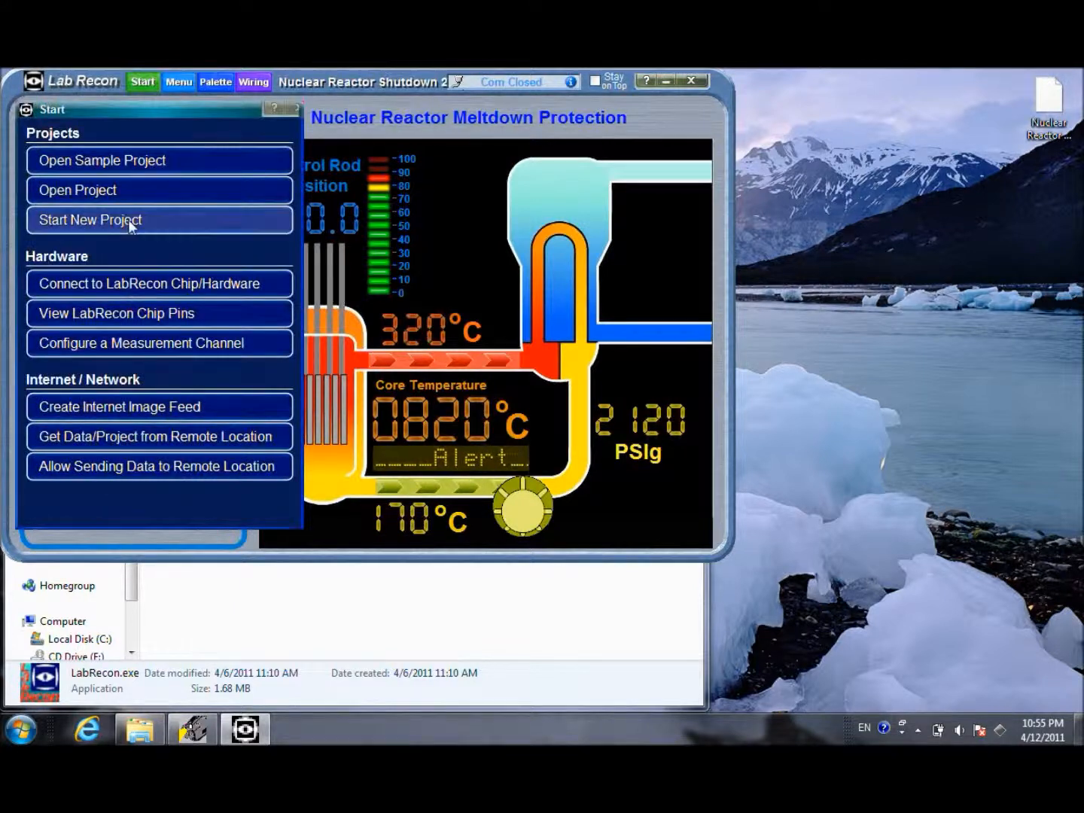
pyautogui.click(120, 406)
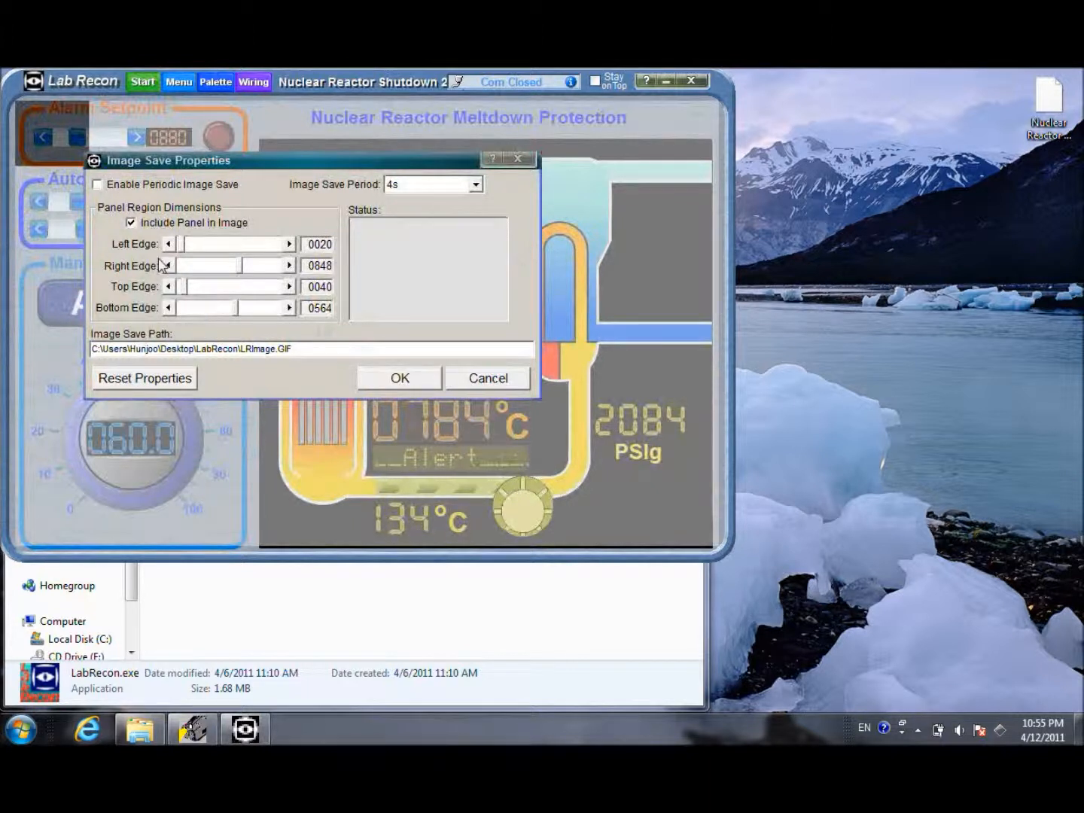
pyautogui.moveTo(239, 267); pyautogui.dragTo(243, 268)
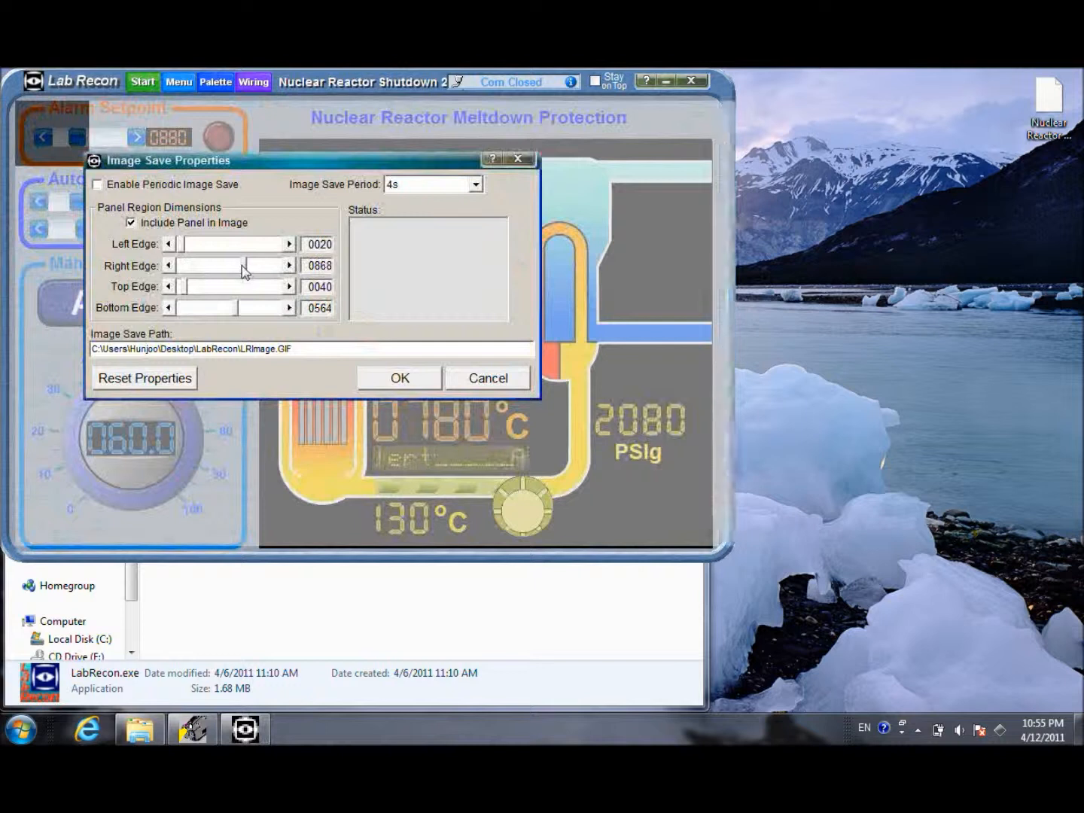
pyautogui.moveTo(183, 245)
pyautogui.mouseDown()
pyautogui.moveTo(214, 246)
pyautogui.moveTo(192, 286)
pyautogui.moveTo(240, 270)
pyautogui.mouseUp()
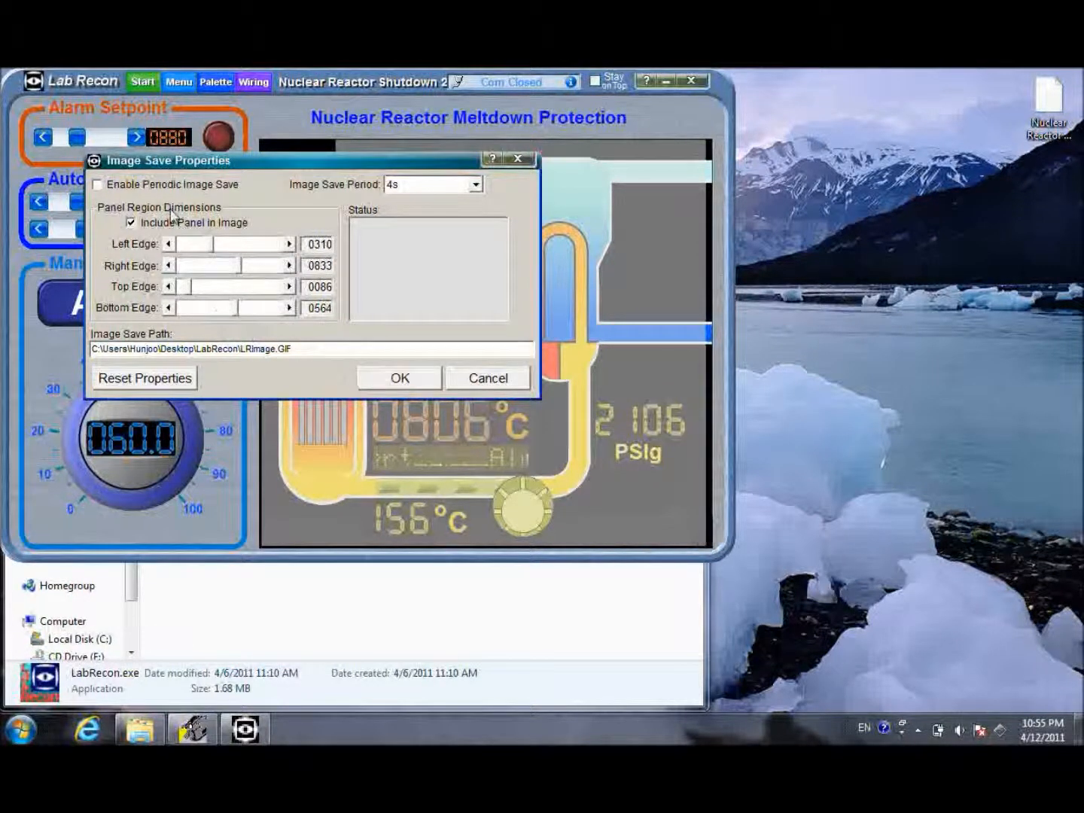
pyautogui.click(98, 186)
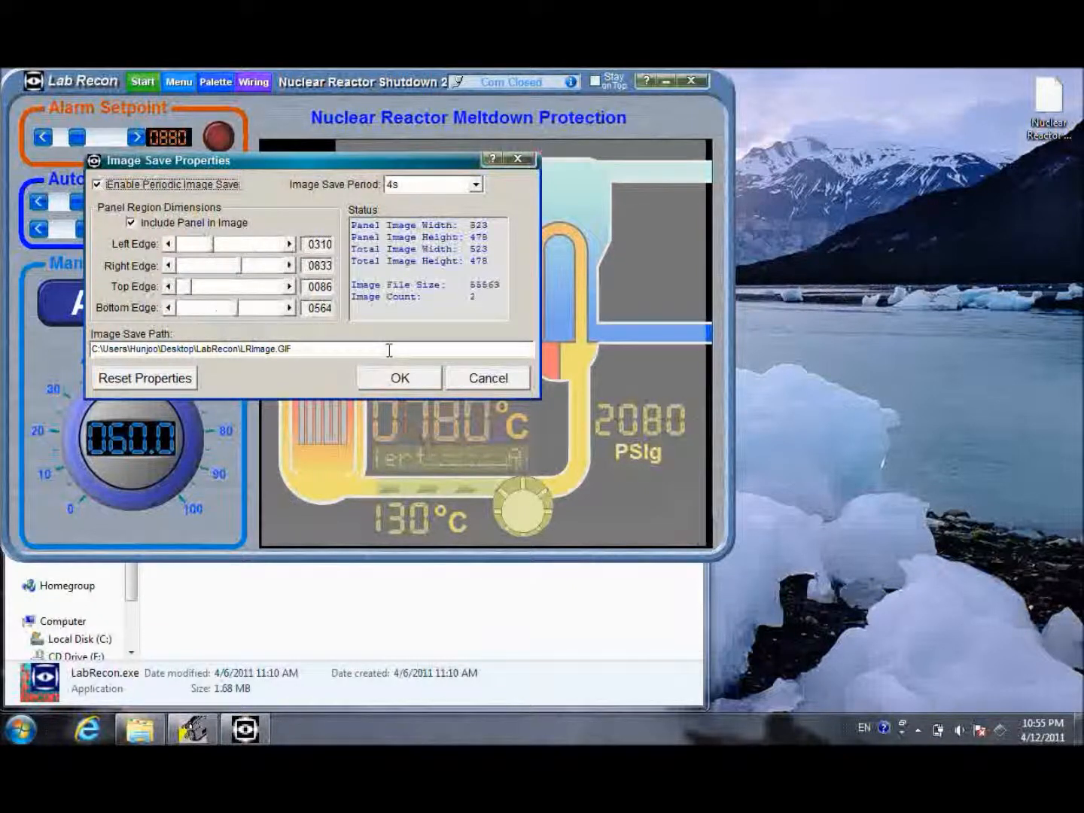
pyautogui.click(417, 379)
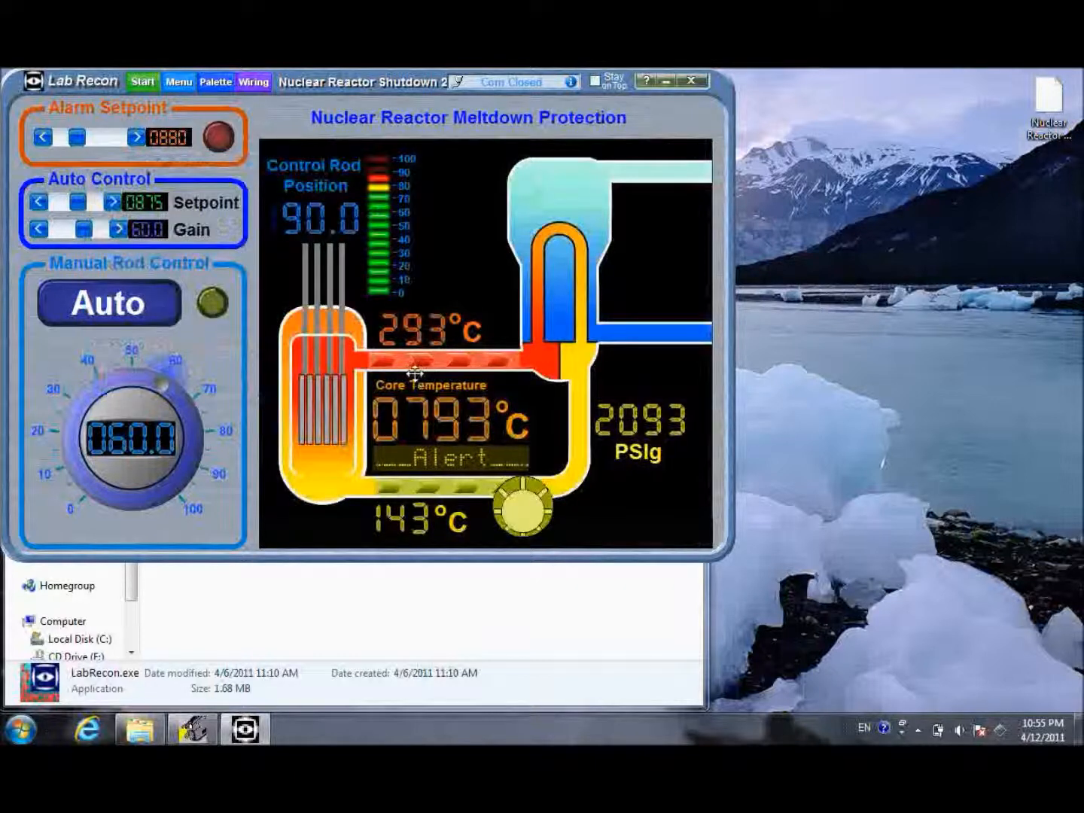
# View the saved LRImage.GIF from the LabRecon folder in the browser and close it.
pyautogui.click(511, 600)
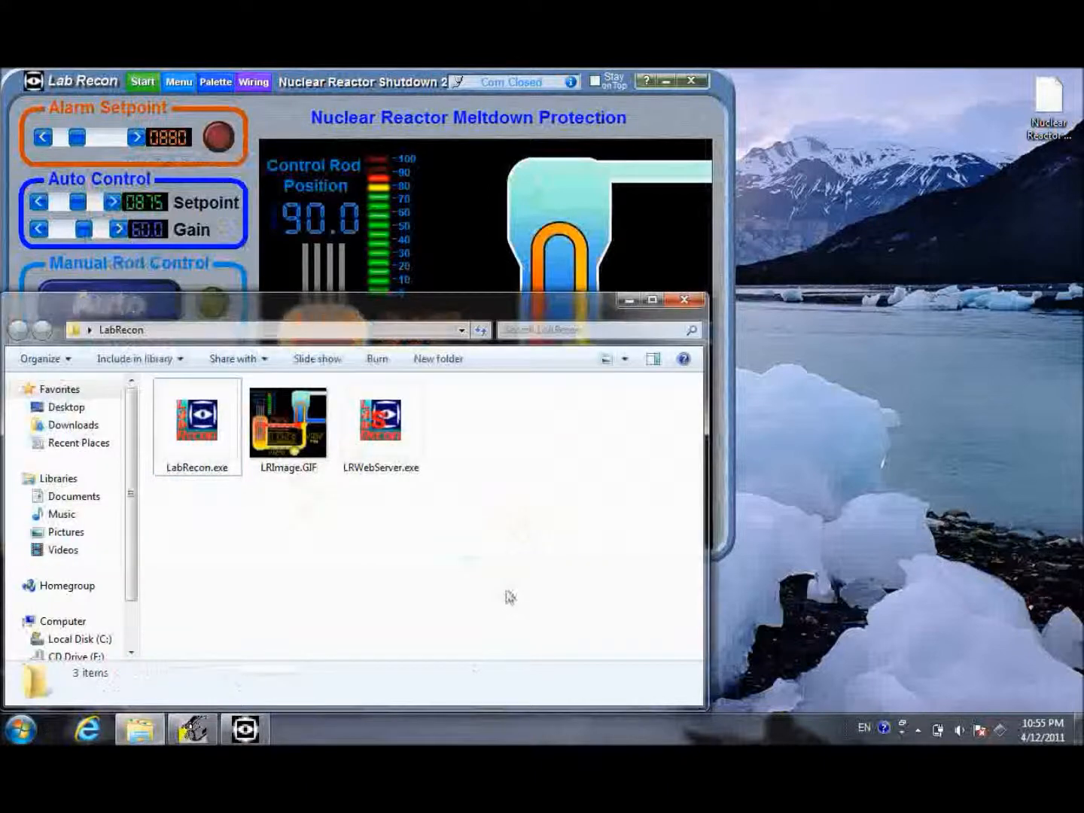
pyautogui.click(291, 447)
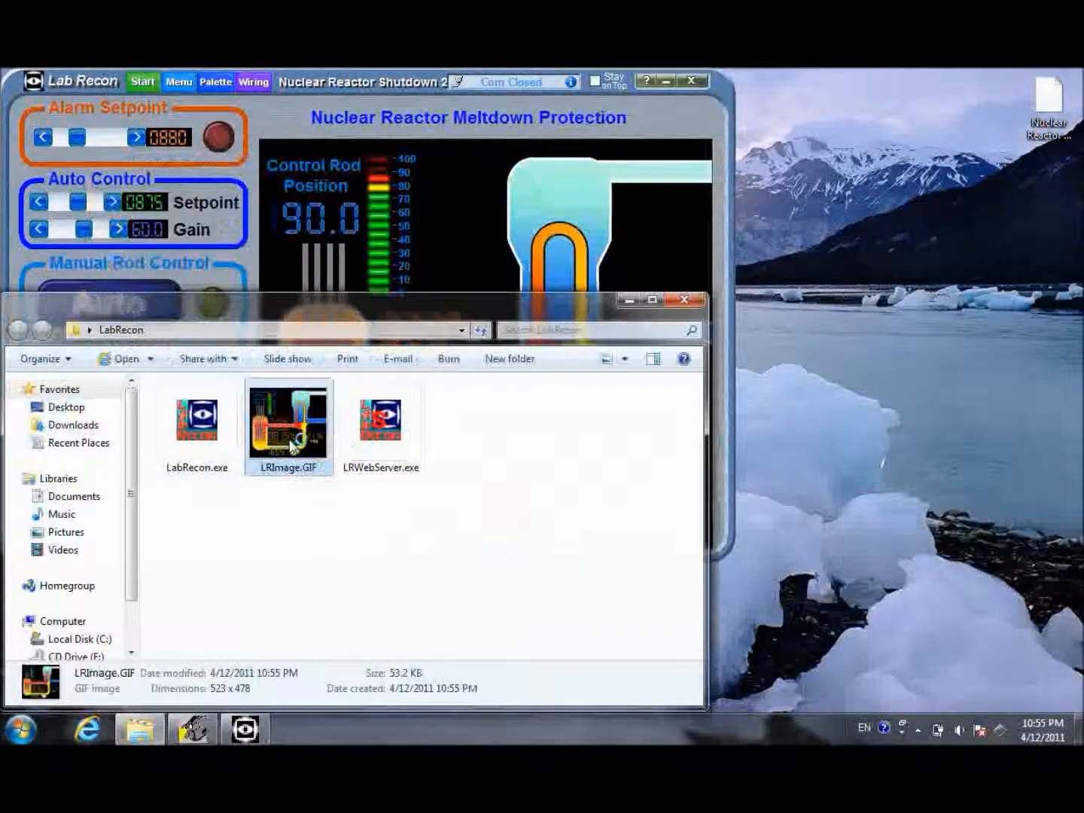
pyautogui.doubleClick(293, 447)
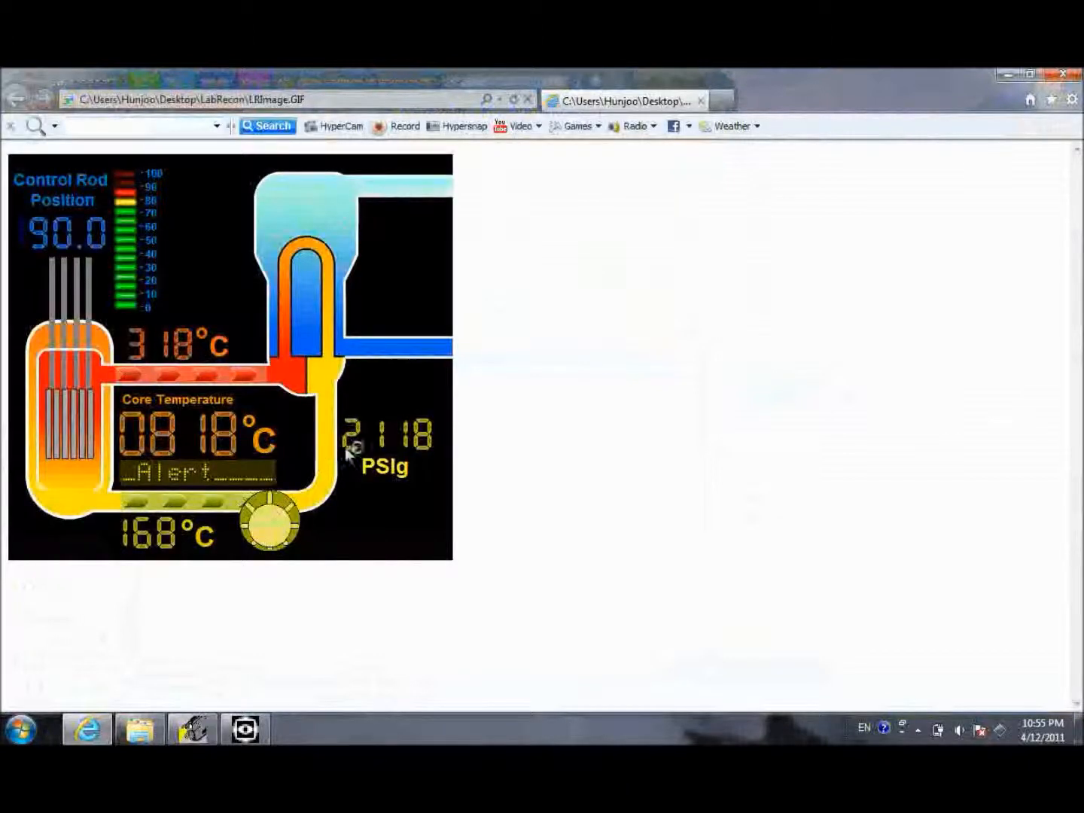
pyautogui.click(1060, 75)
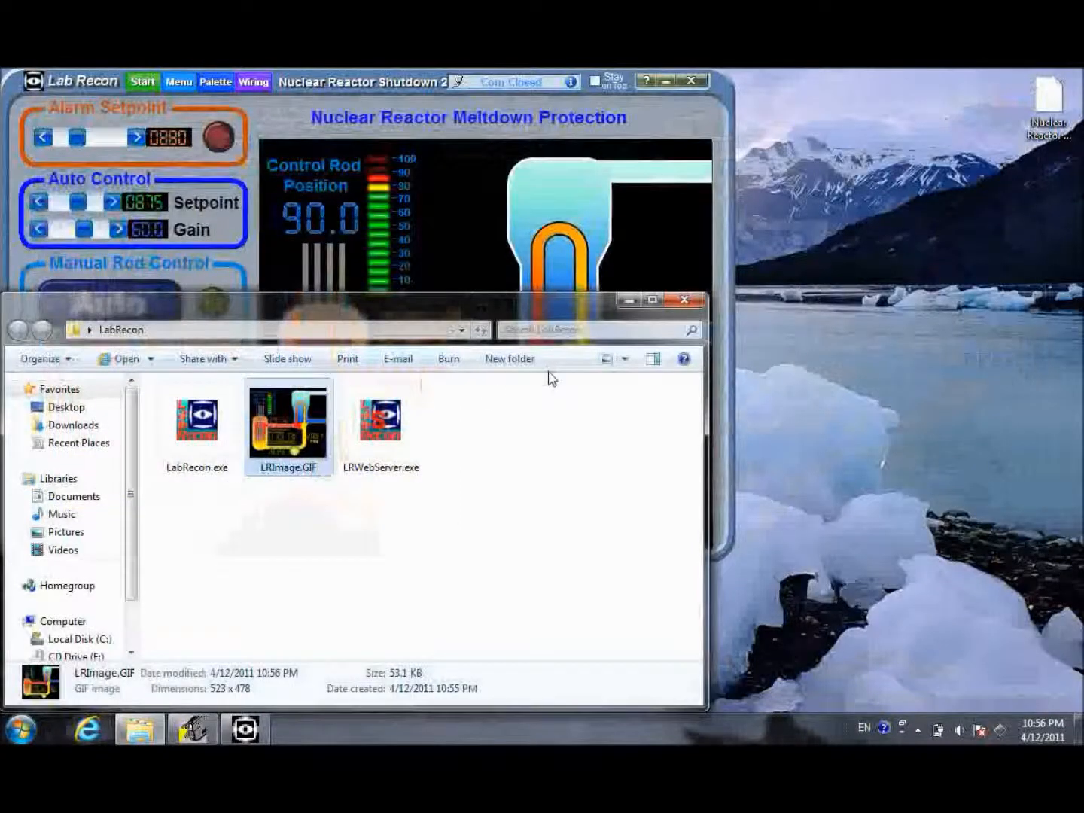
# Run LRWebServer.exe from the LabRecon folder, allowing the unverified program, and display the web server's image.
pyautogui.doubleClick(410, 428)
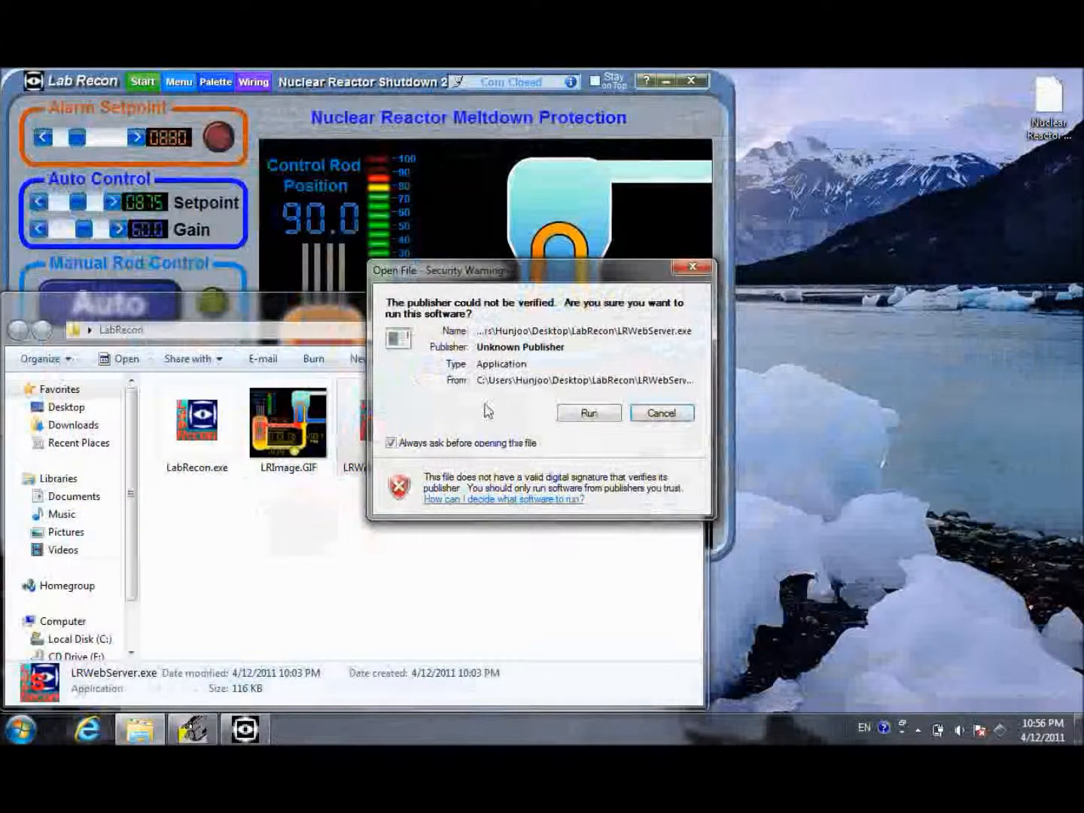
pyautogui.click(588, 413)
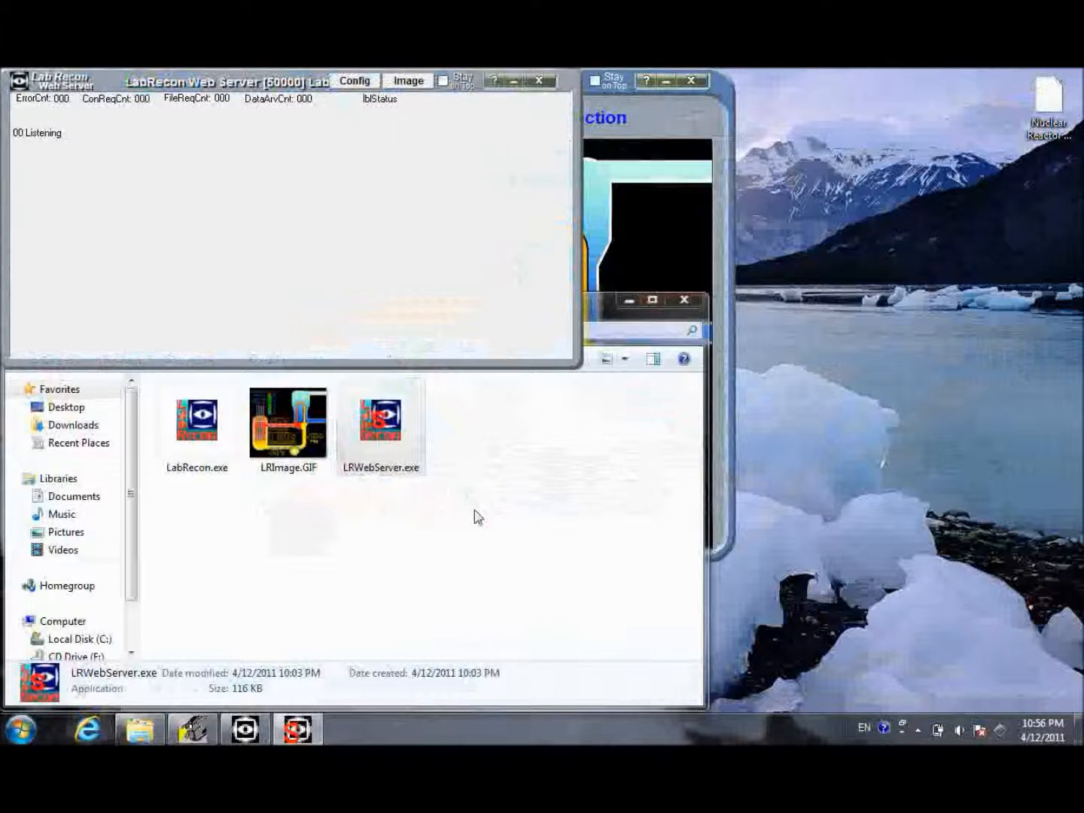
pyautogui.click(406, 81)
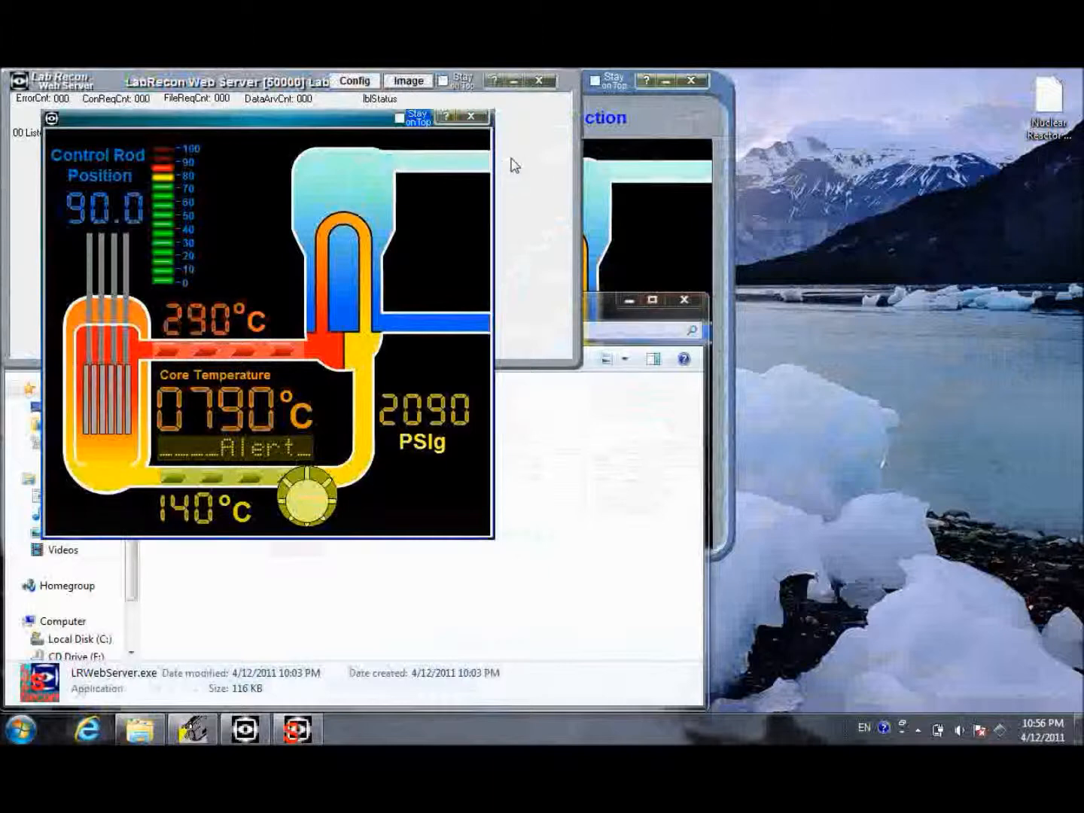
# Review the web server configuration and accept it with port 50000 and a 2000 ms image refresh period.
pyautogui.click(365, 81)
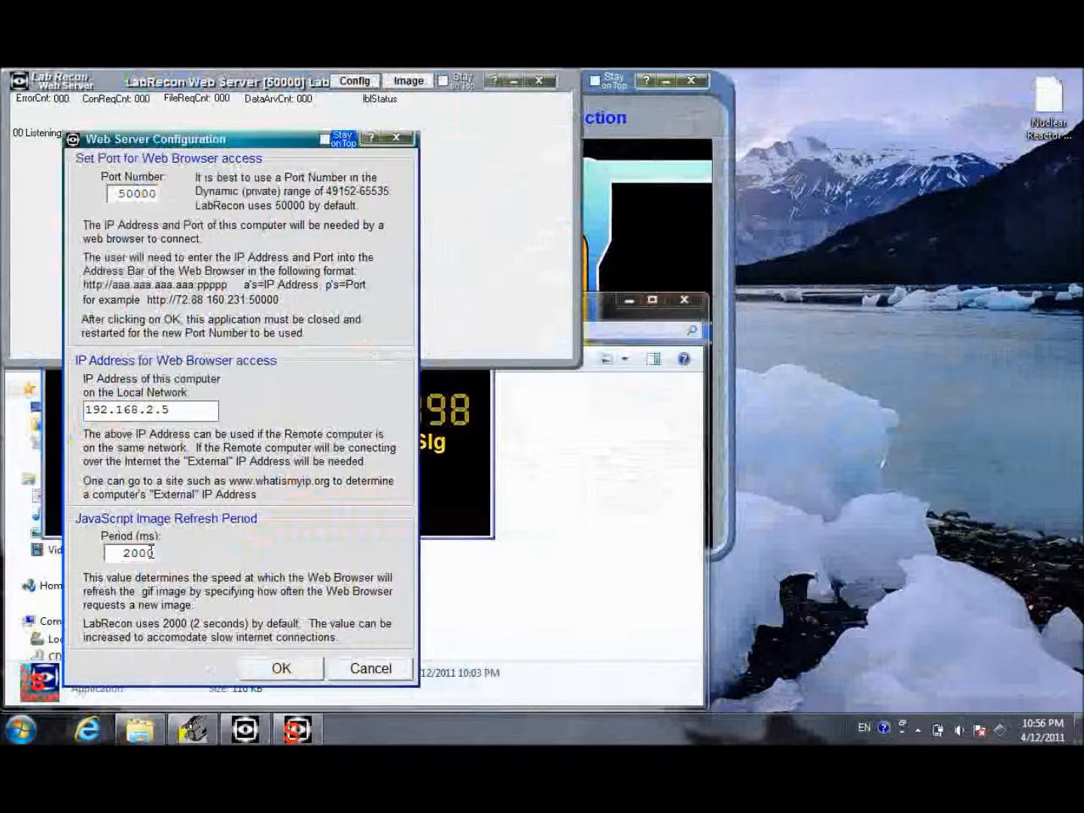
pyautogui.click(282, 668)
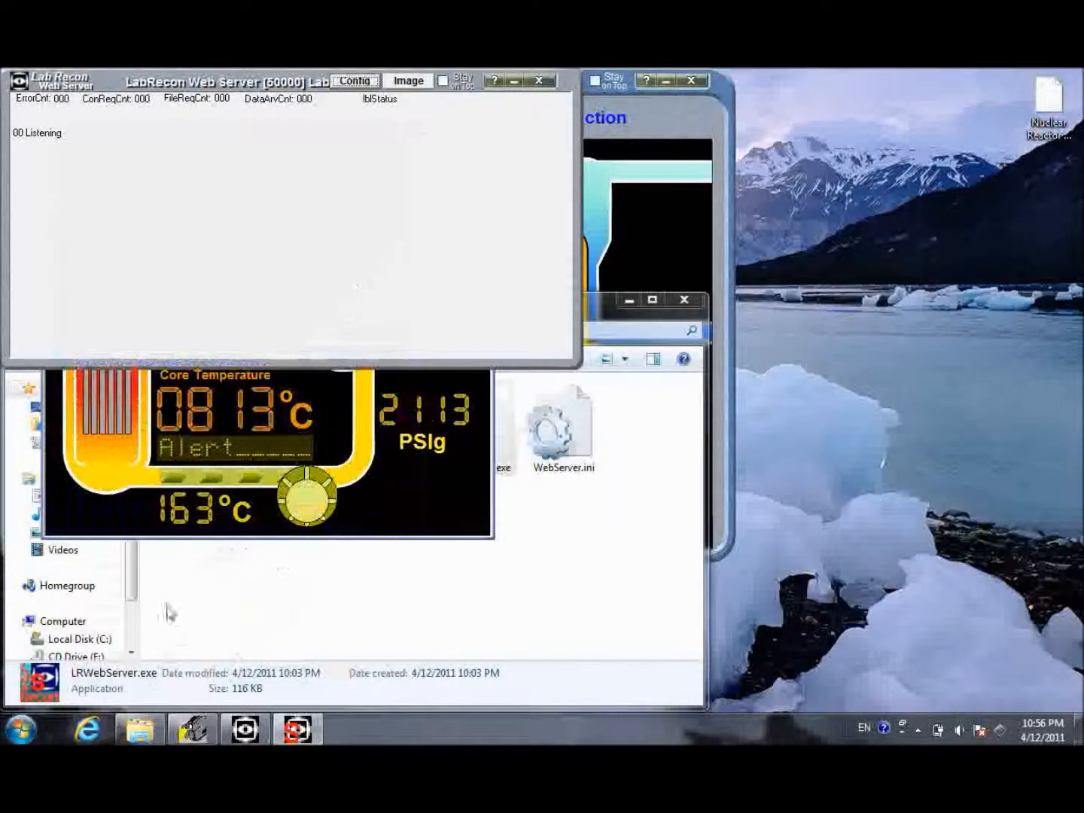
# Switch to Internet Explorer, look up the computer's external IP address on whatsmyip.org, and select the address.
pyautogui.click(89, 730)
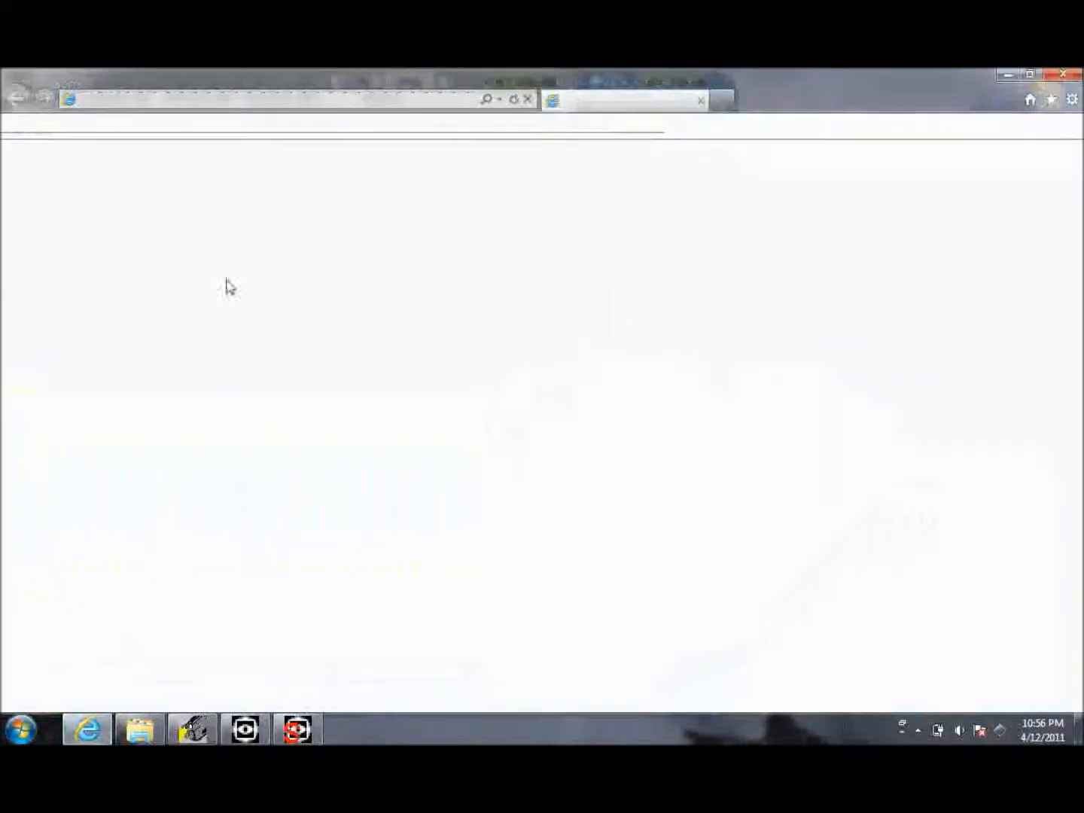
pyautogui.click(283, 100)
pyautogui.write('whatsmyip.org/')
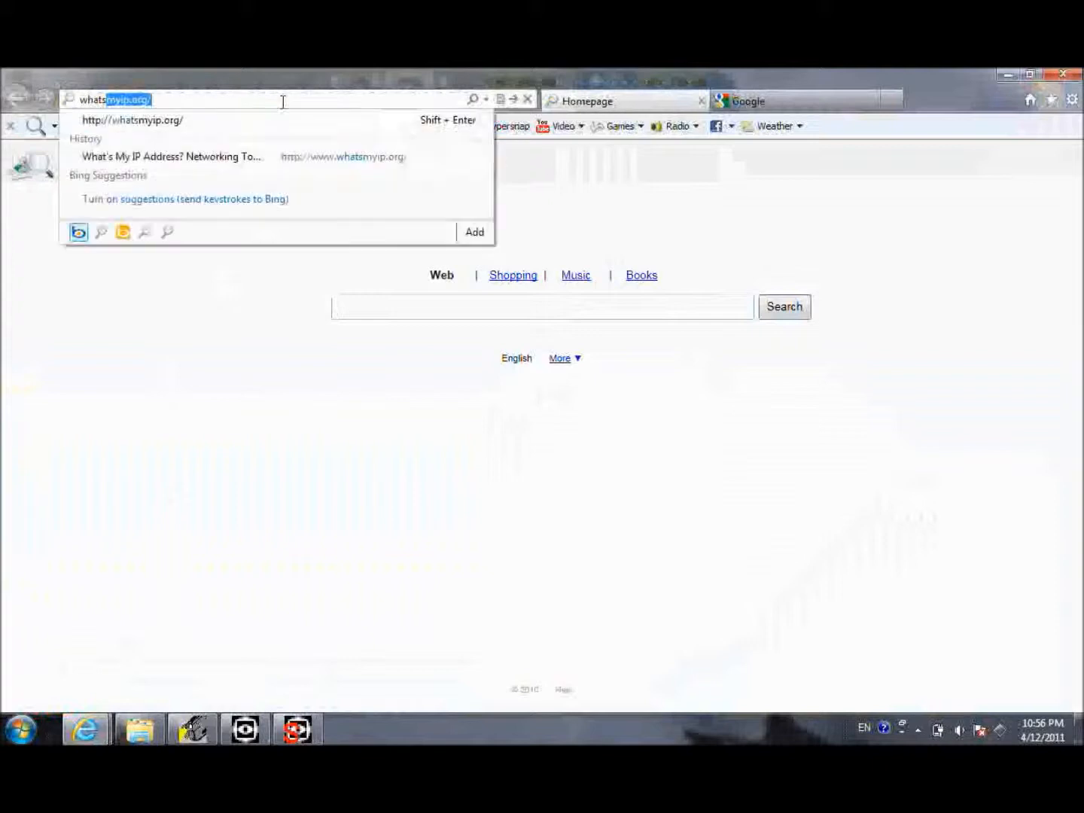
pyautogui.press('Down')
pyautogui.press('Return')
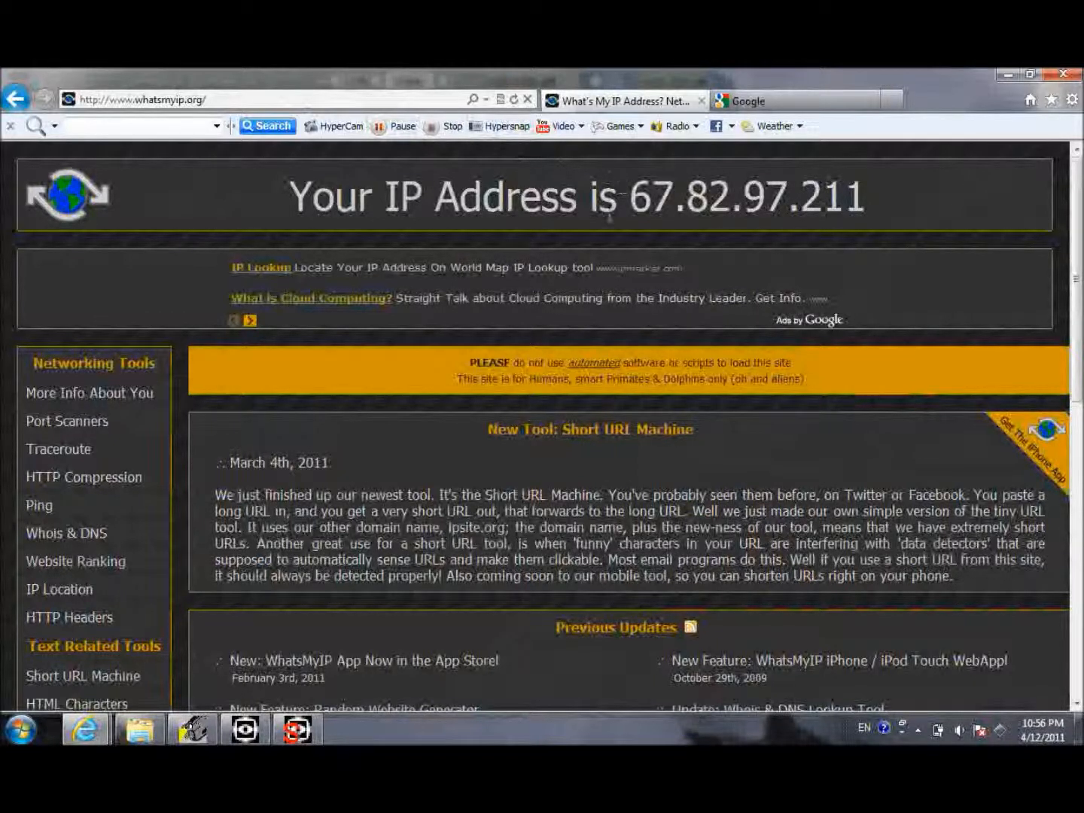
pyautogui.moveTo(631, 202); pyautogui.dragTo(877, 213)
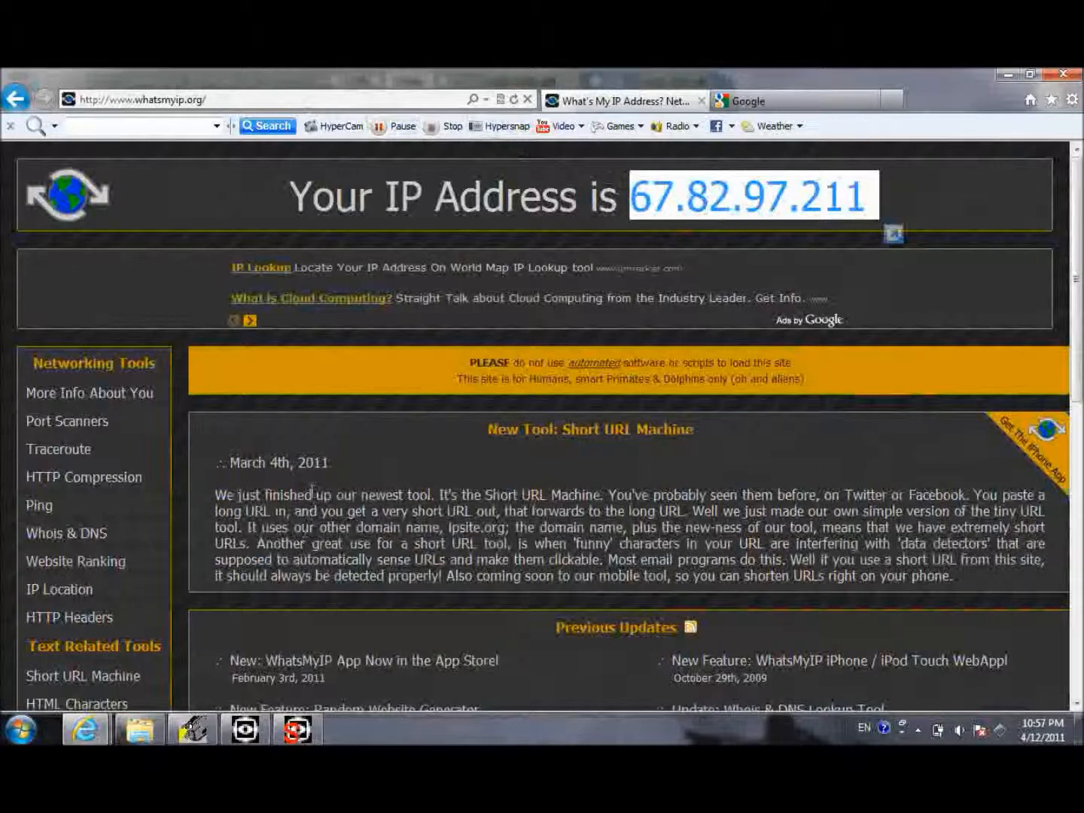
# Load the LabRecon web server page over http using the computer's external IP address and port 50000.
pyautogui.click(313, 102)
pyautogui.write('http')
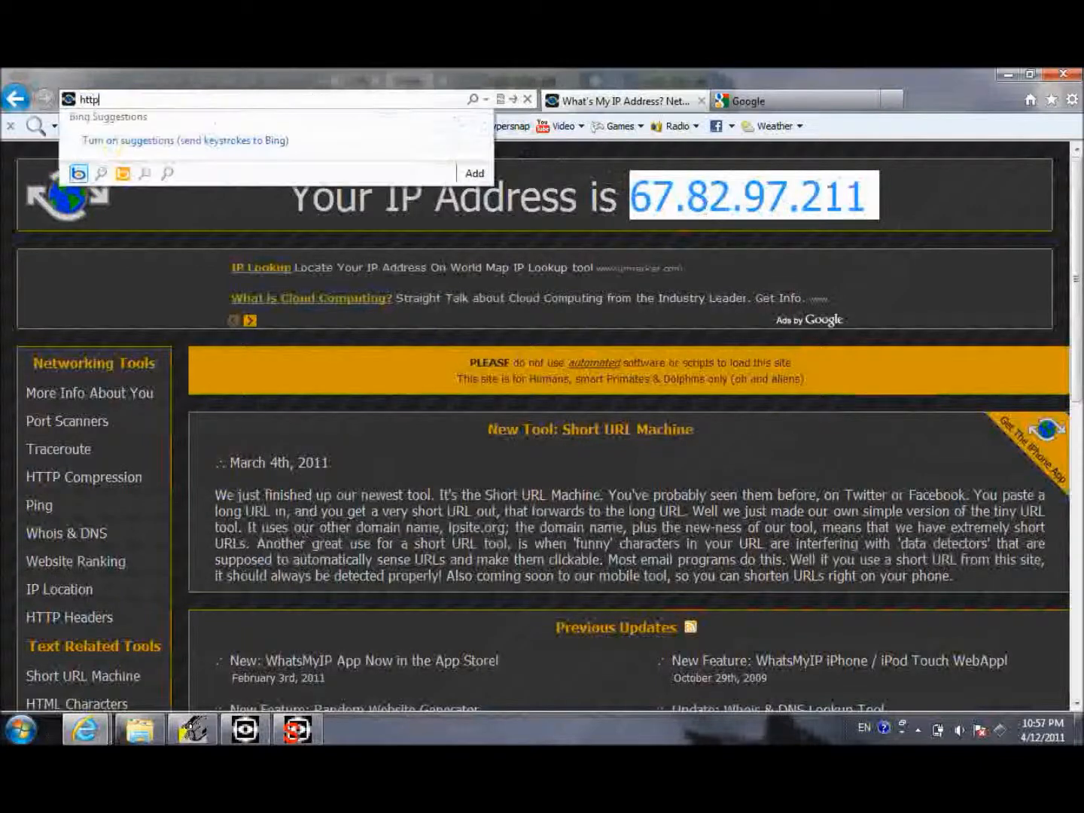
pyautogui.write('://67.82.97.211:50000/')
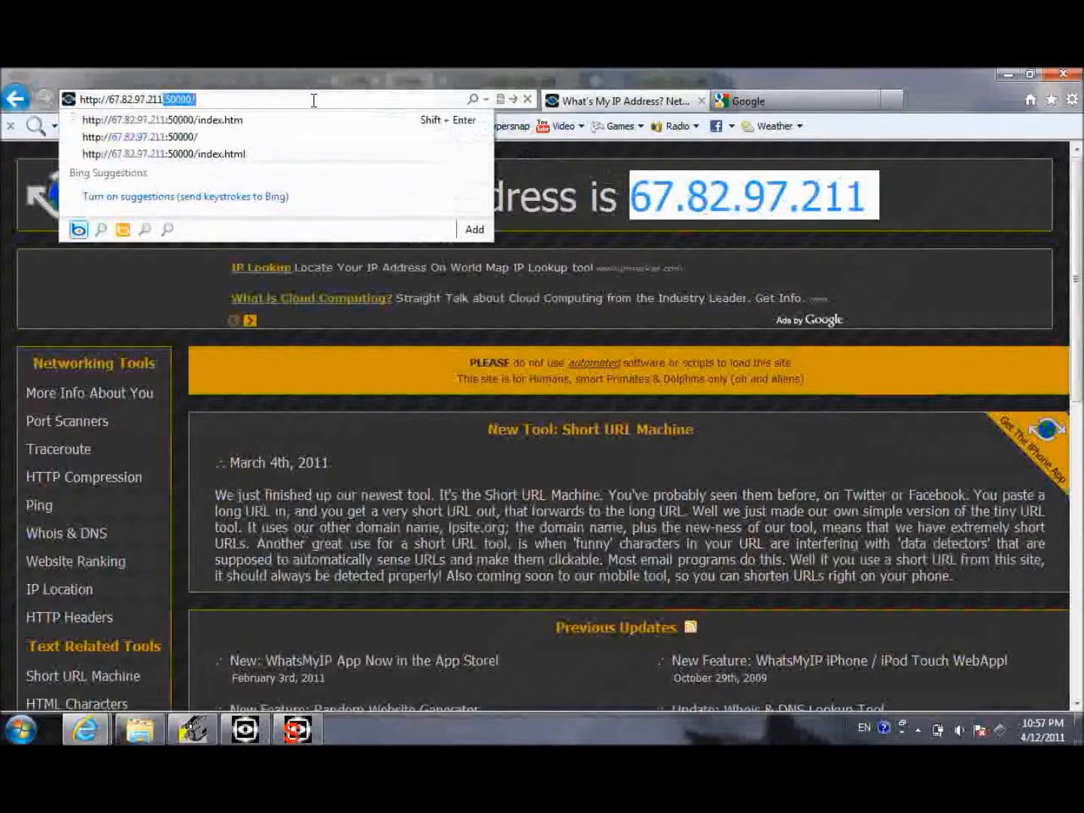
pyautogui.press('Return')
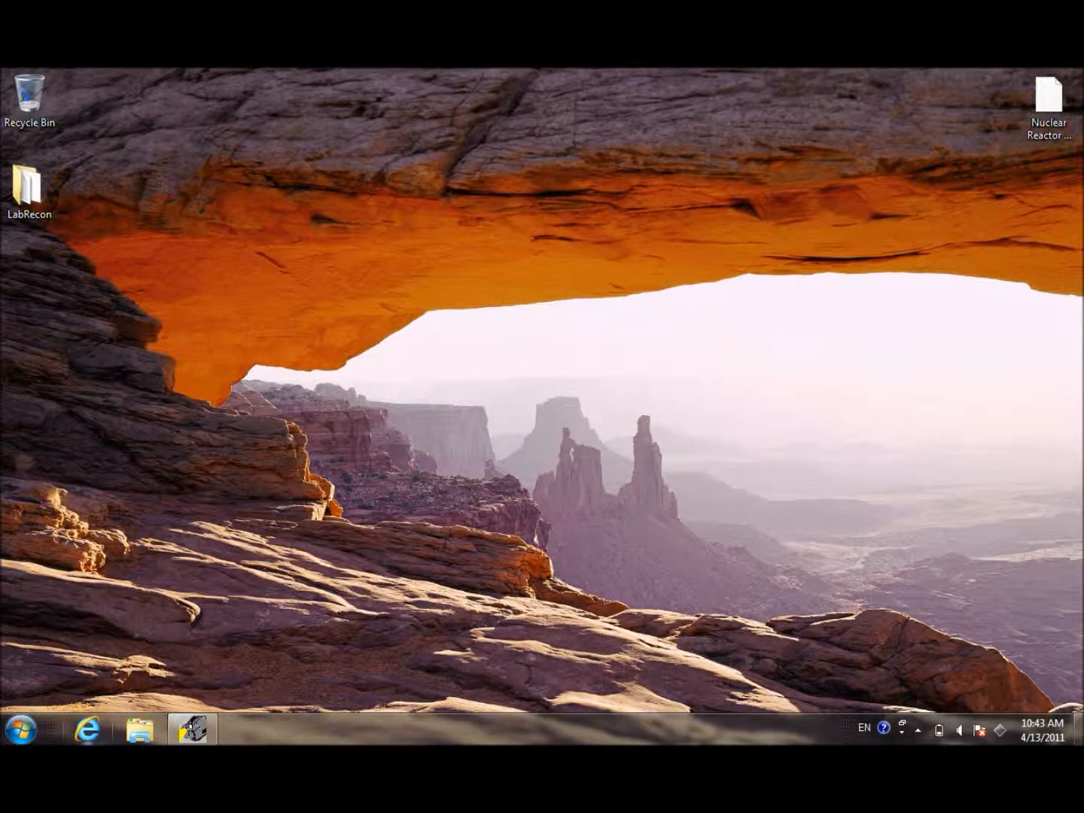
pyautogui.click(86, 730)
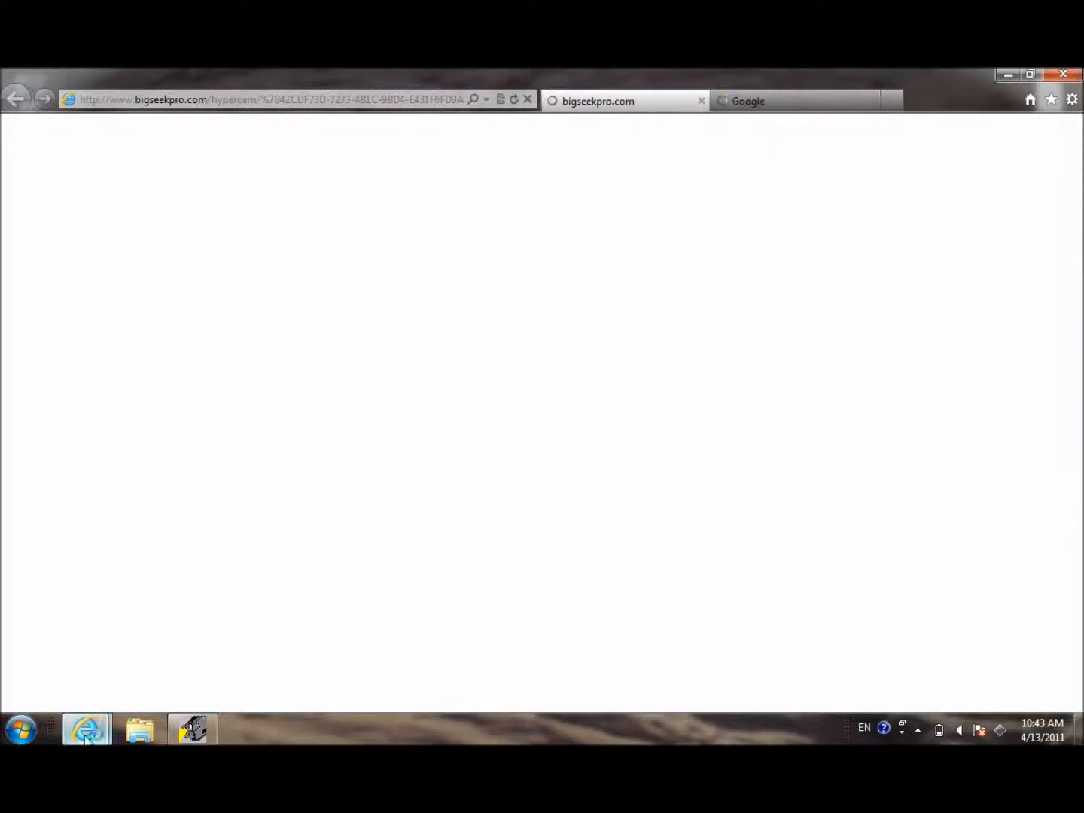
pyautogui.click(236, 98)
pyautogui.write('192.168.1.1/')
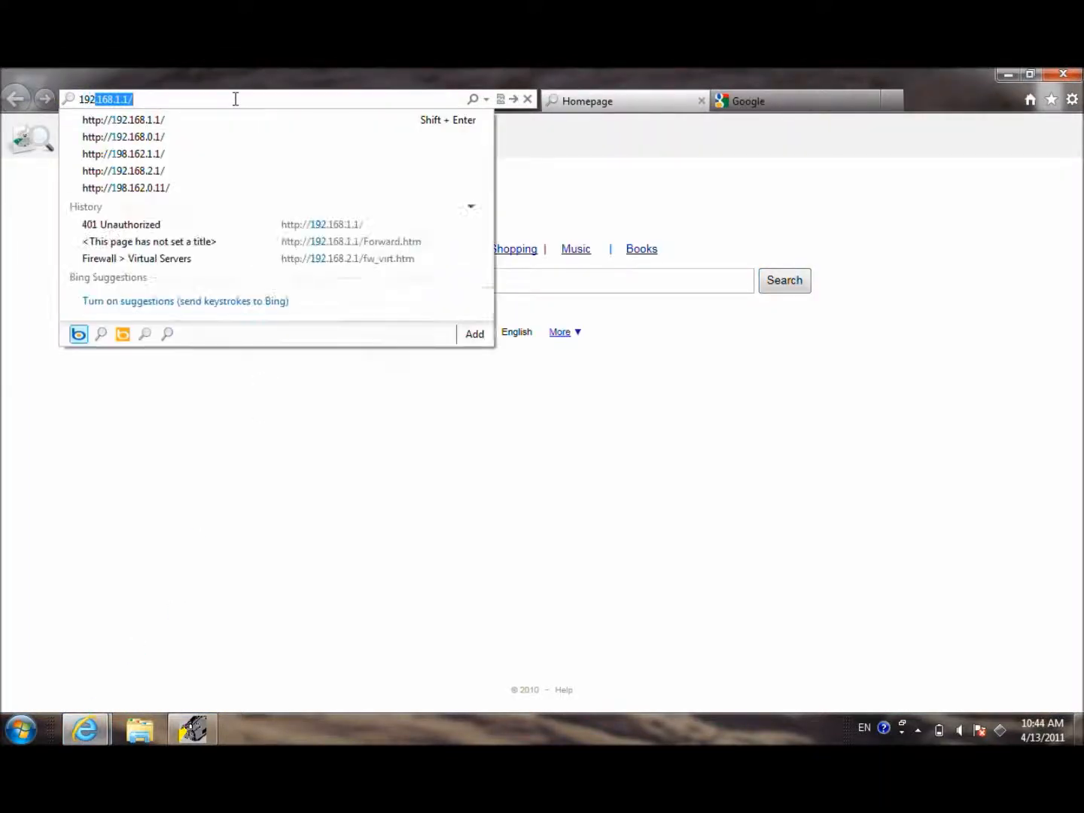
pyautogui.press('Down')
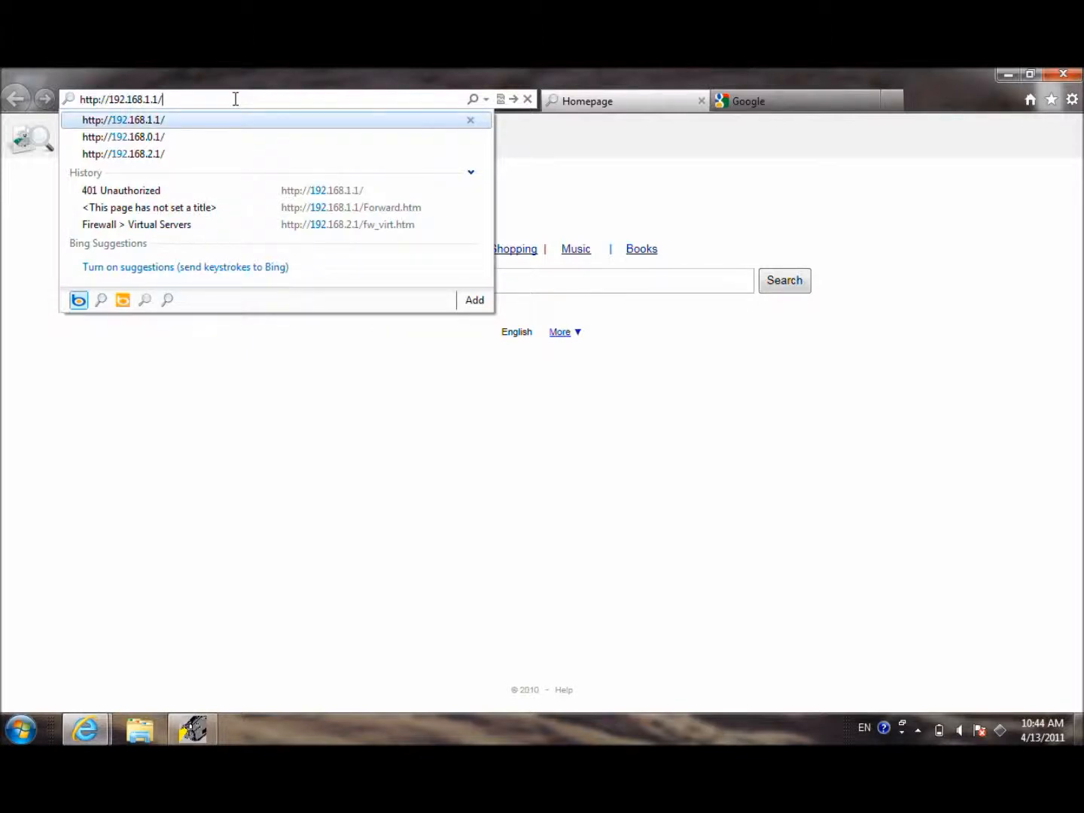
pyautogui.press('Return')
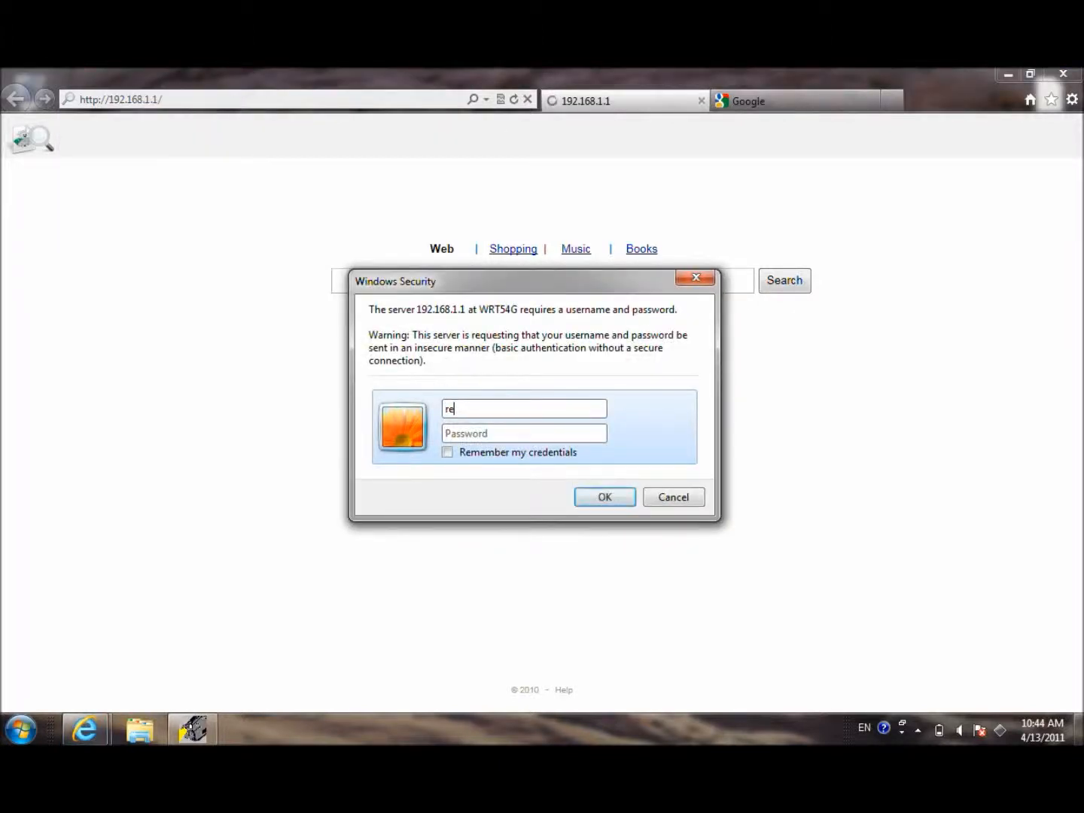
# Sign in to the WRT54G router by entering its username and password.
pyautogui.press('Return')
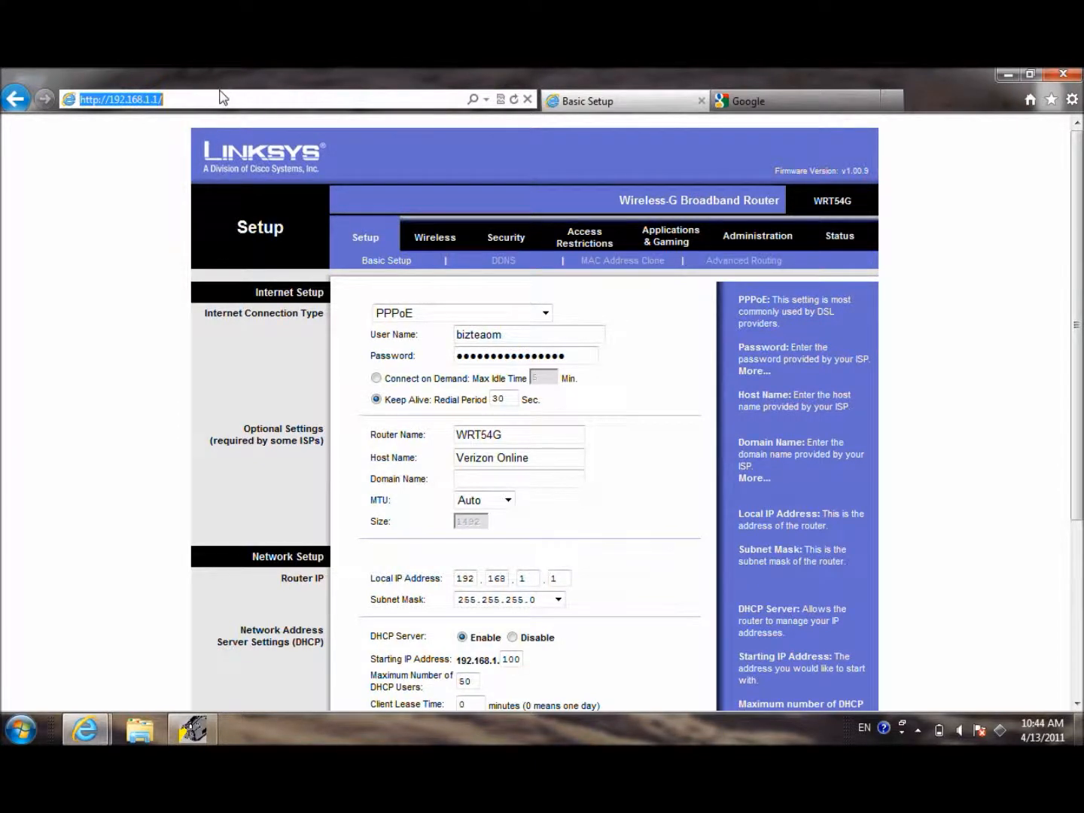
# In the router's port range forwarding table, fill the first entry with application LabRecon, ports 50000 to 50000, keeping protocol Both.
pyautogui.click(684, 243)
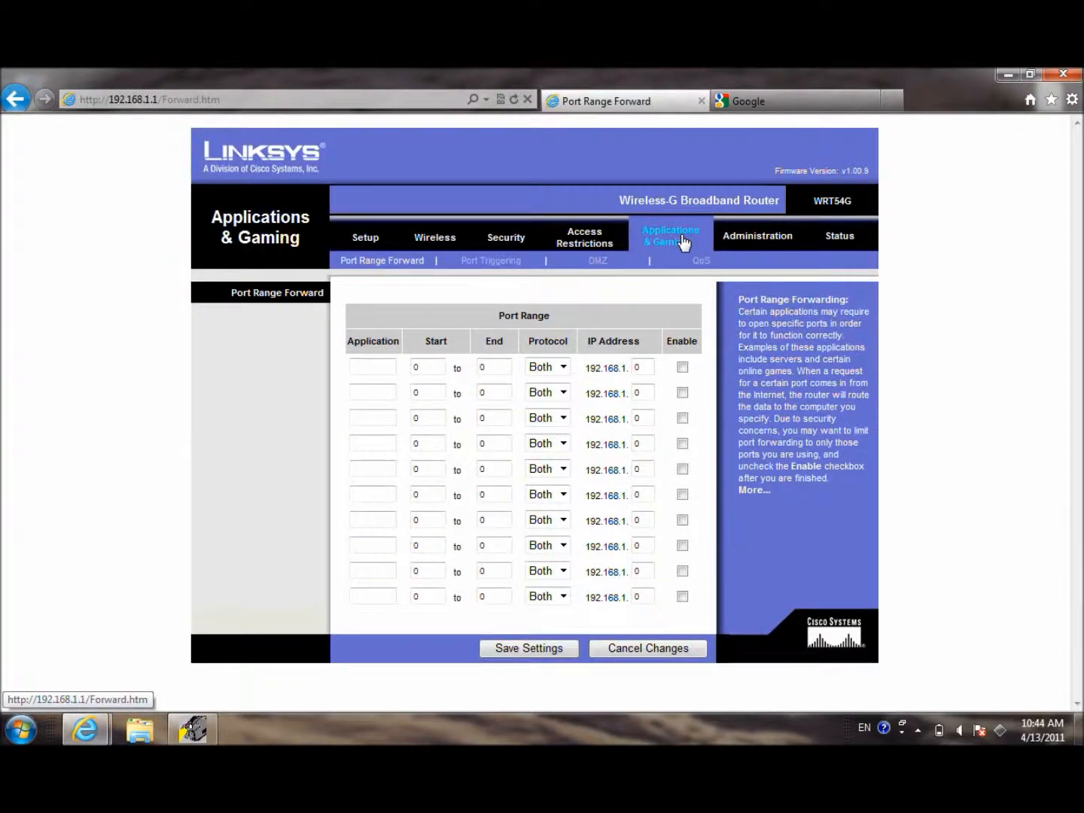
pyautogui.click(374, 363)
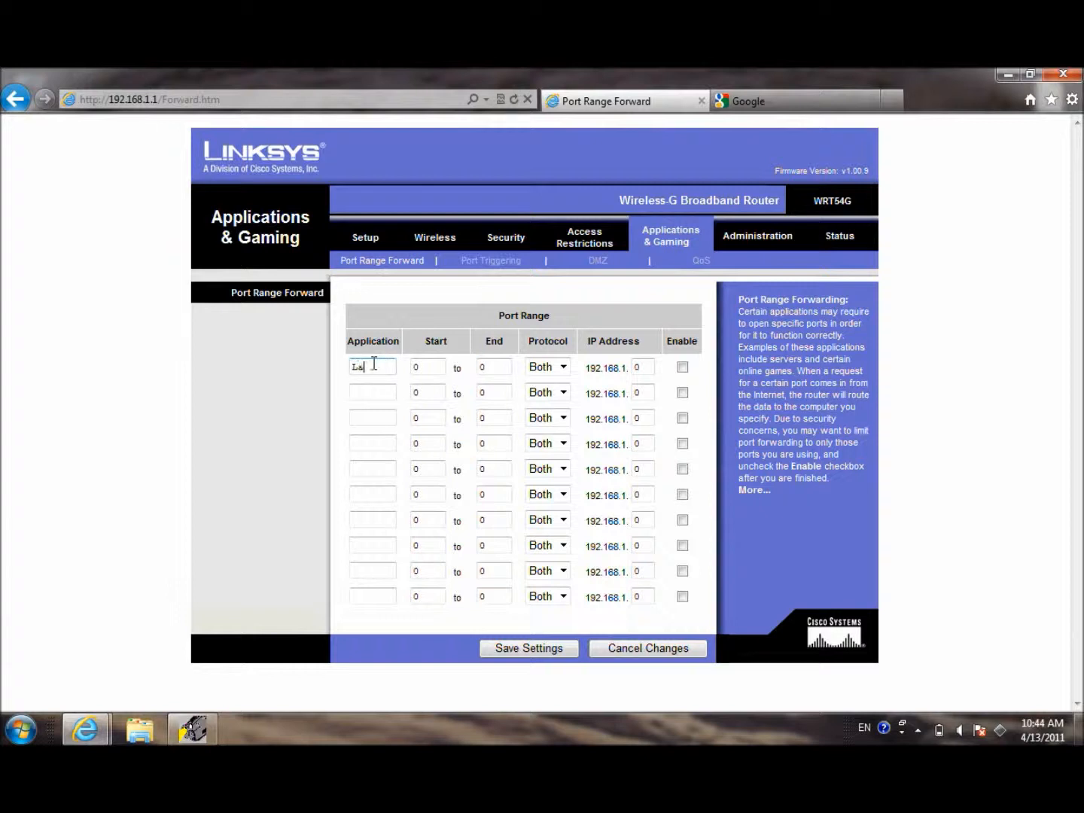
pyautogui.write('LabRecon')
pyautogui.press('Tab')
pyautogui.press('Tab')
pyautogui.press('Tab')
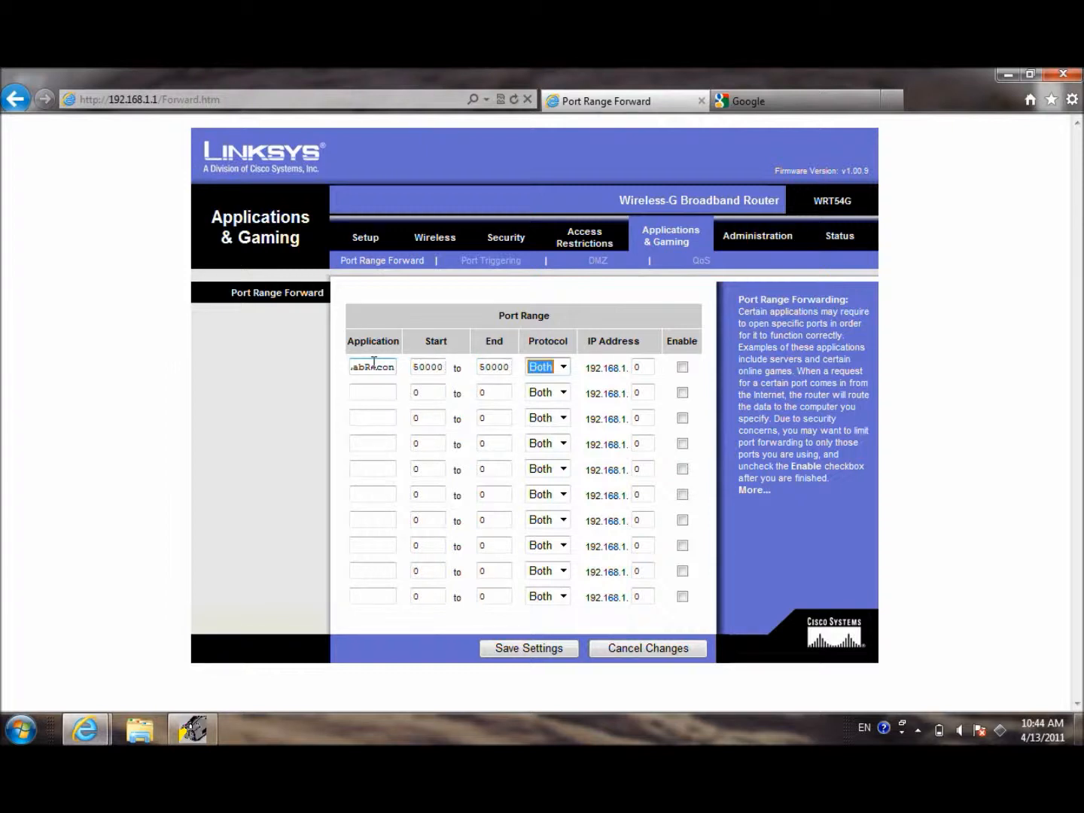
pyautogui.press('Tab')
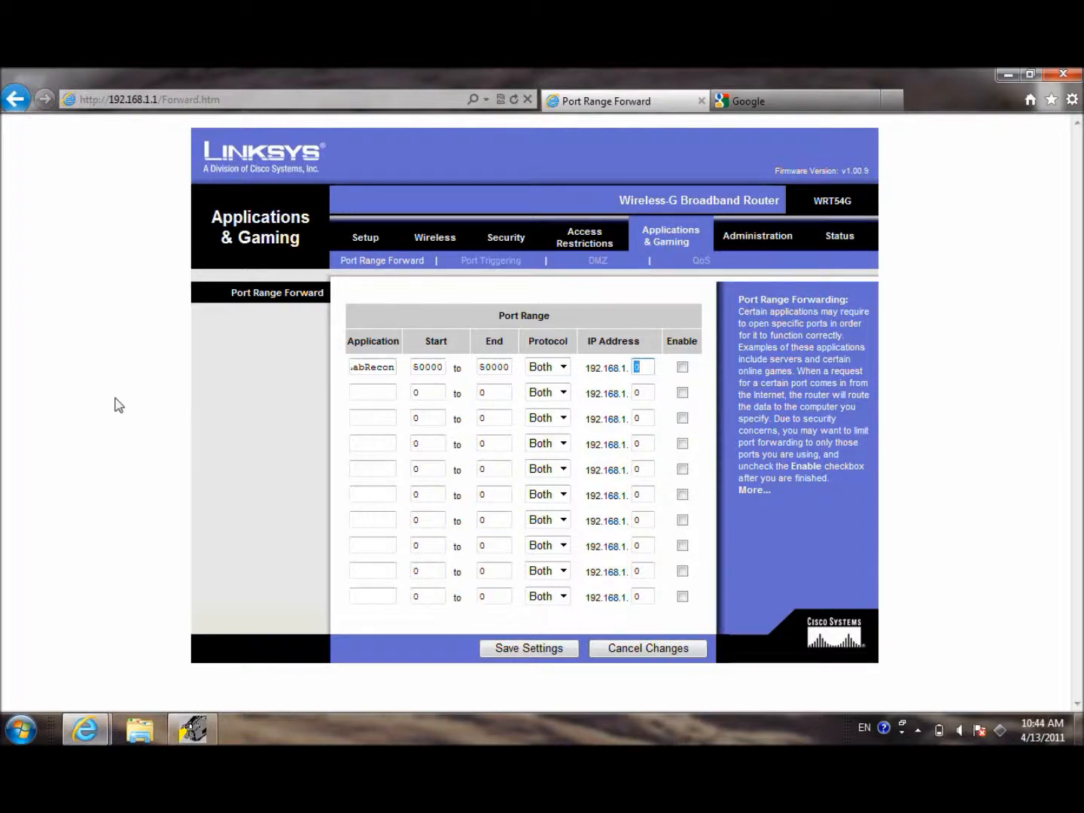
# Look up the computer's local IPv4 address in the Local Area Connection details of Windows Control Panel's Network and Sharing Center.
pyautogui.click(21, 728)
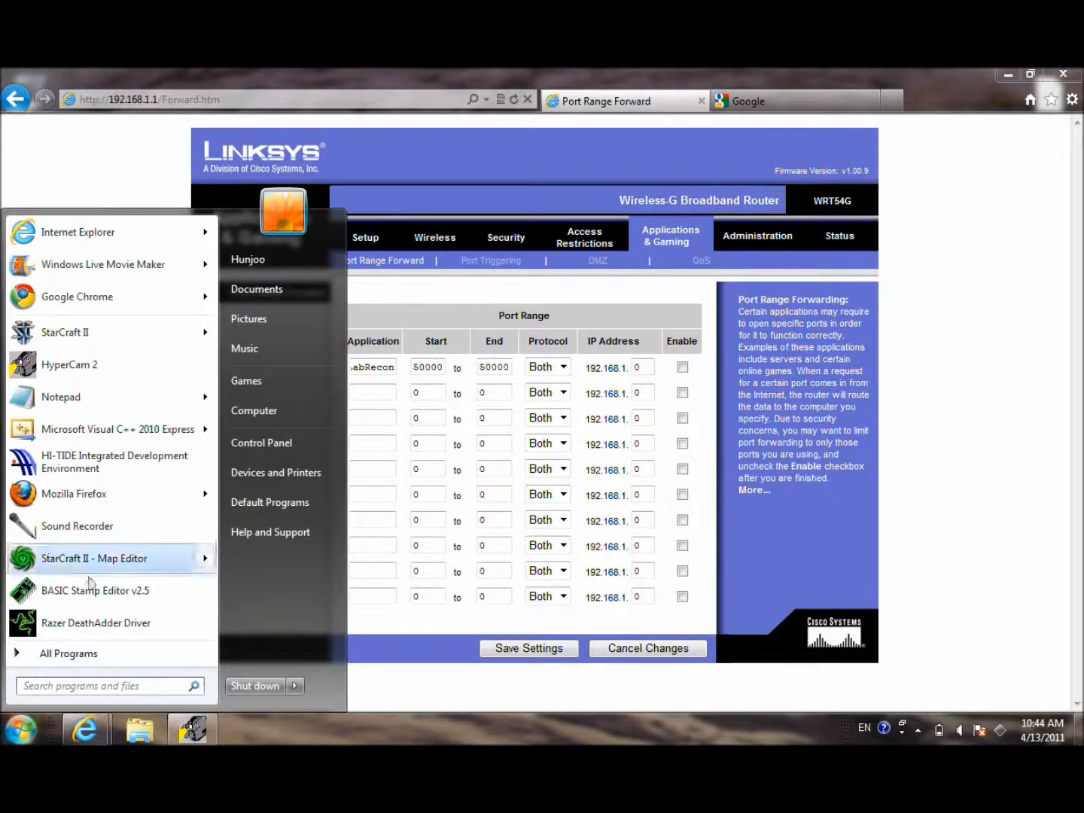
pyautogui.click(285, 442)
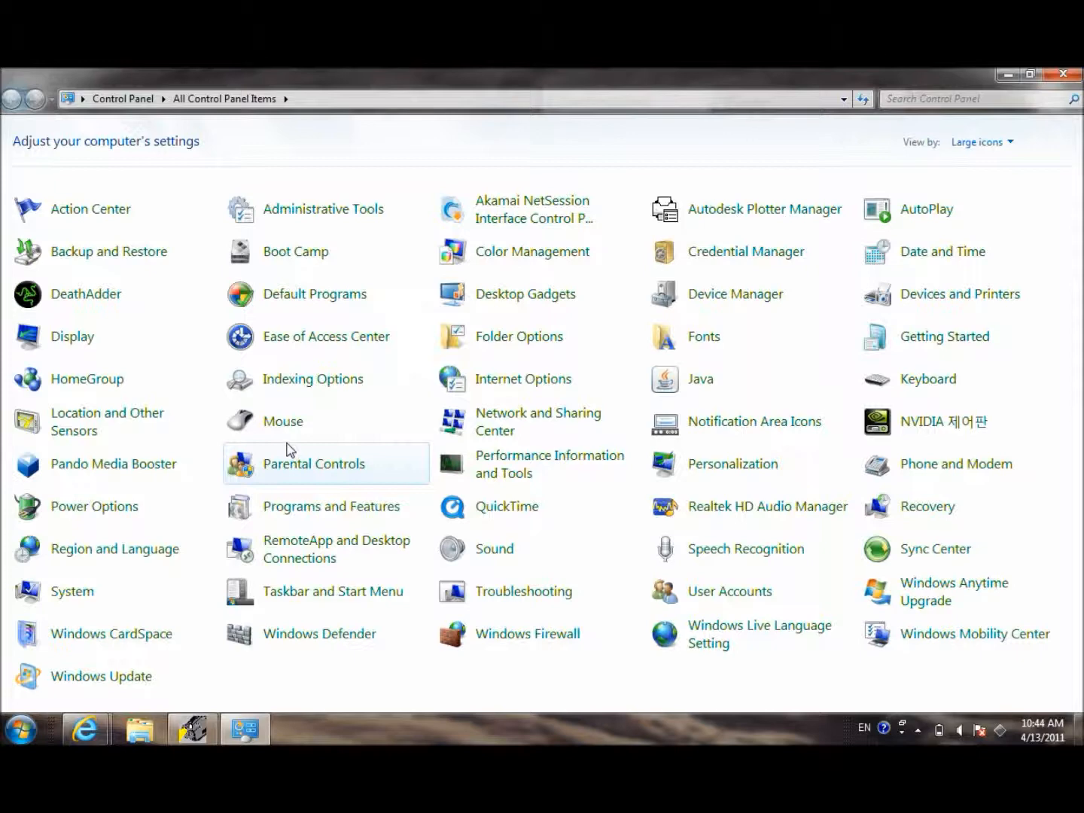
pyautogui.click(509, 428)
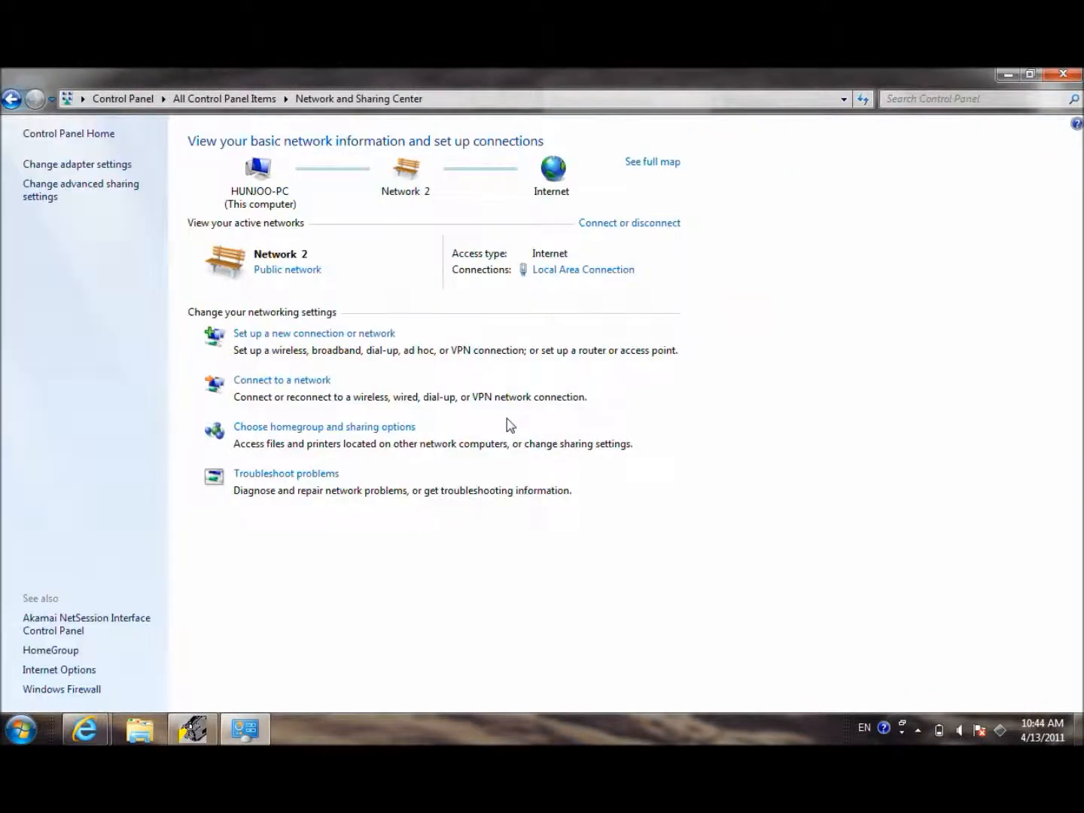
pyautogui.click(594, 277)
pyautogui.click(450, 388)
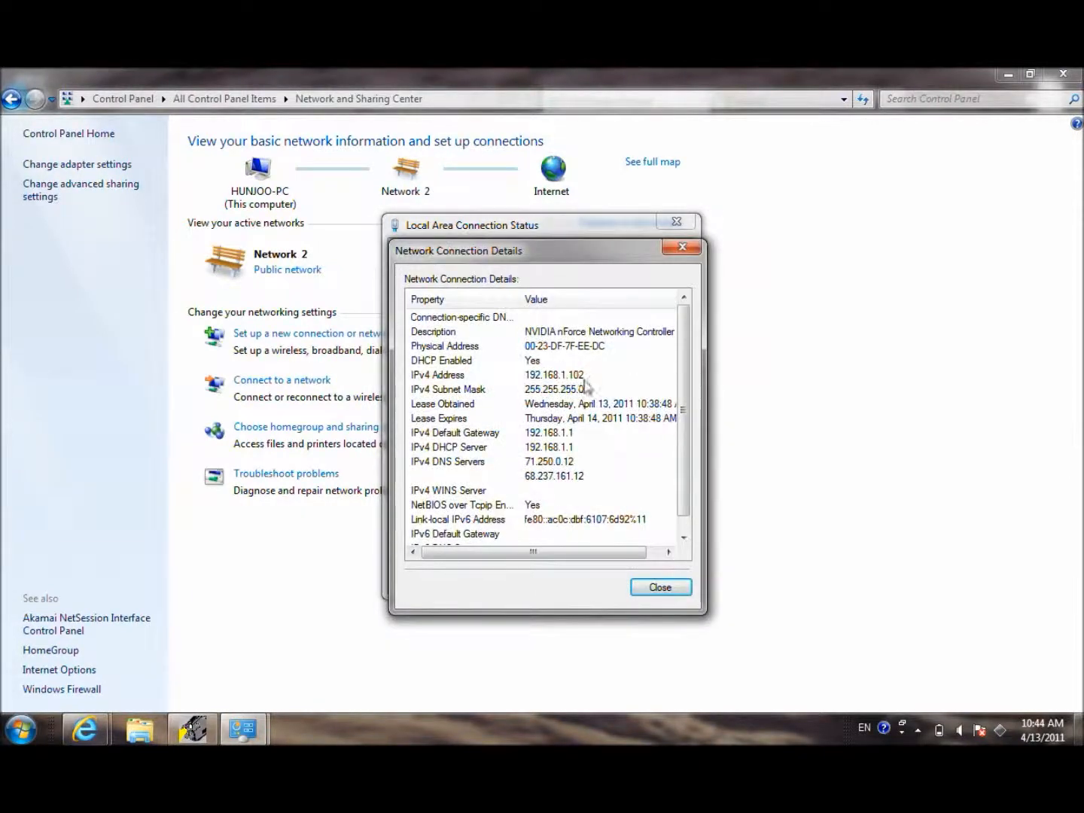
pyautogui.click(572, 375)
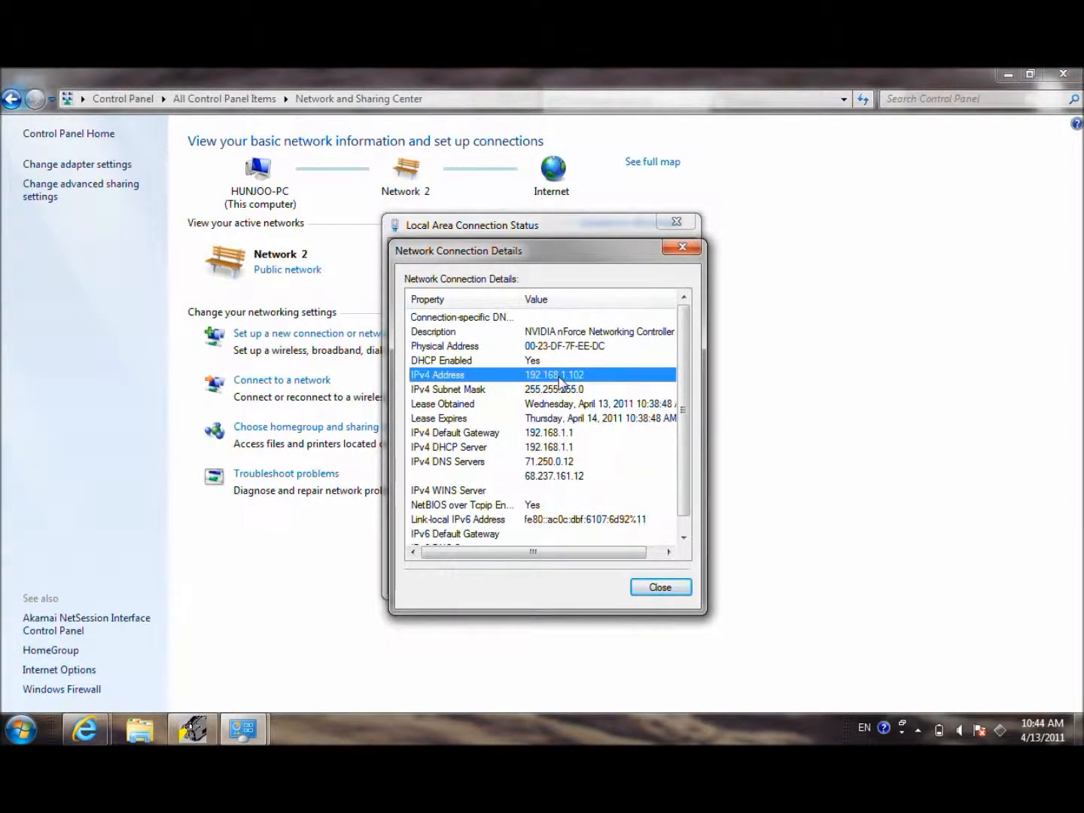
# Back on the router's Port Range Forward page, point the LabRecon entry to 192.168.1.102, enable it, and save the settings.
pyautogui.click(84, 736)
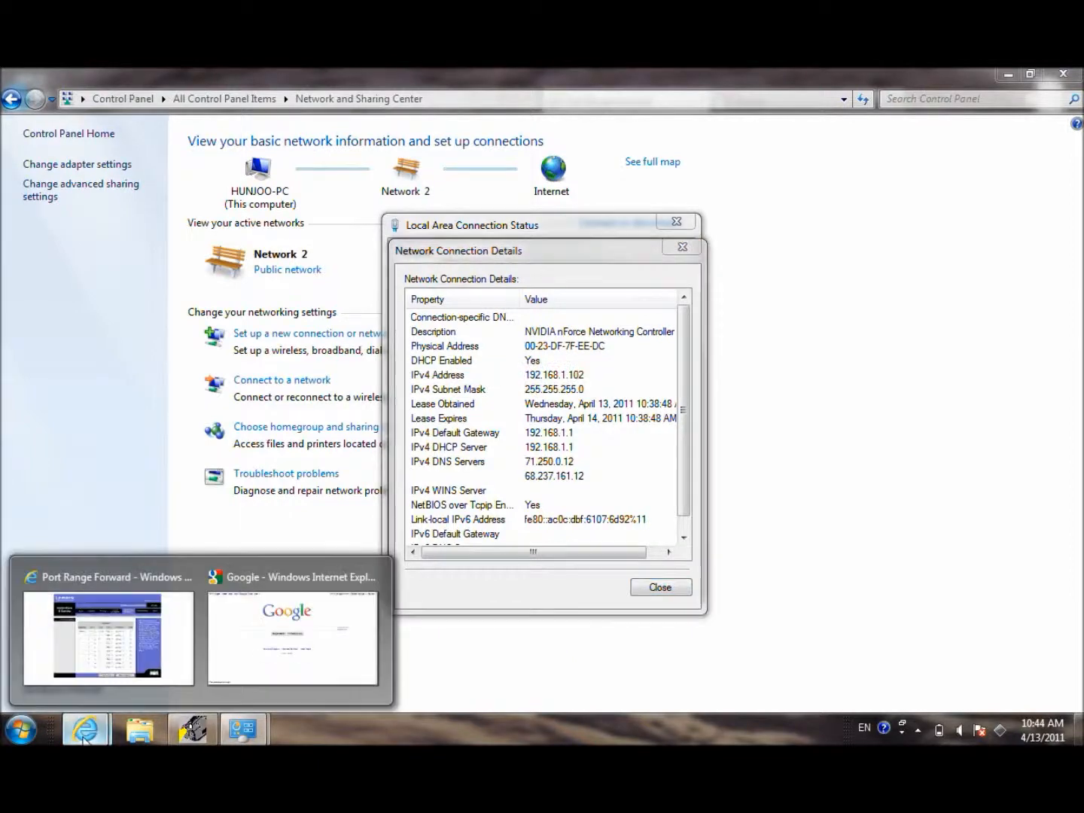
pyautogui.click(120, 655)
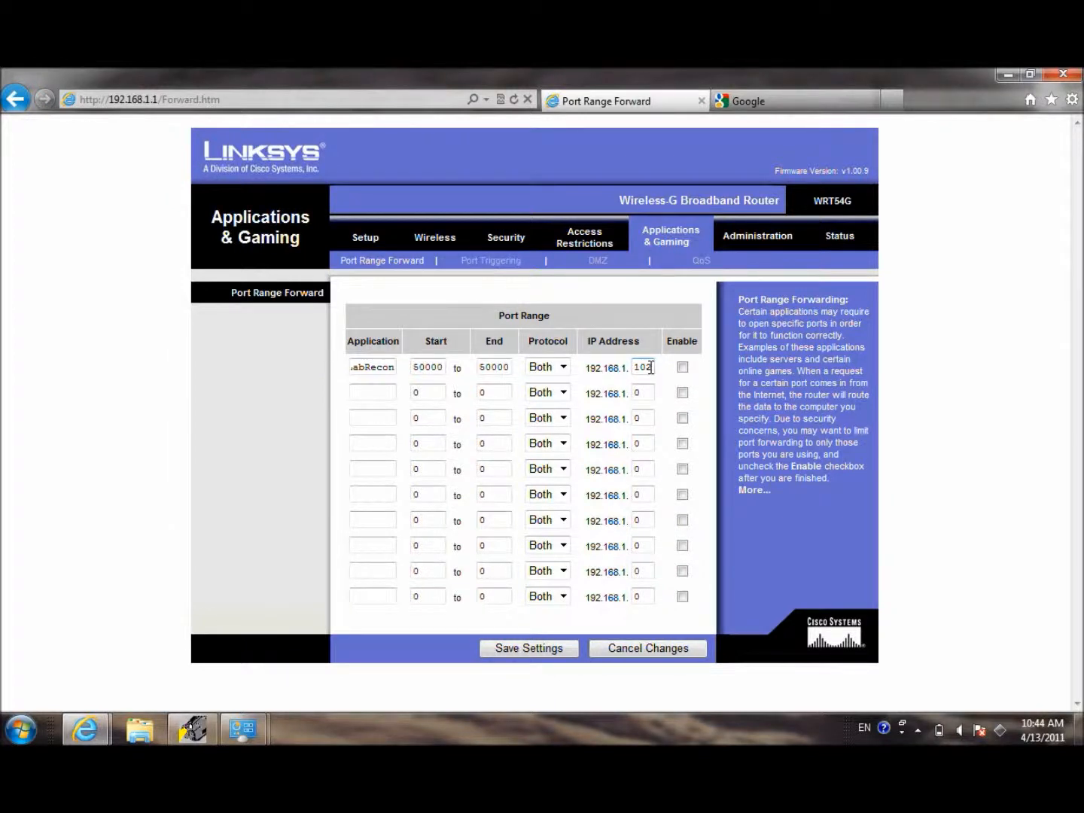
pyautogui.click(681, 370)
pyautogui.click(529, 655)
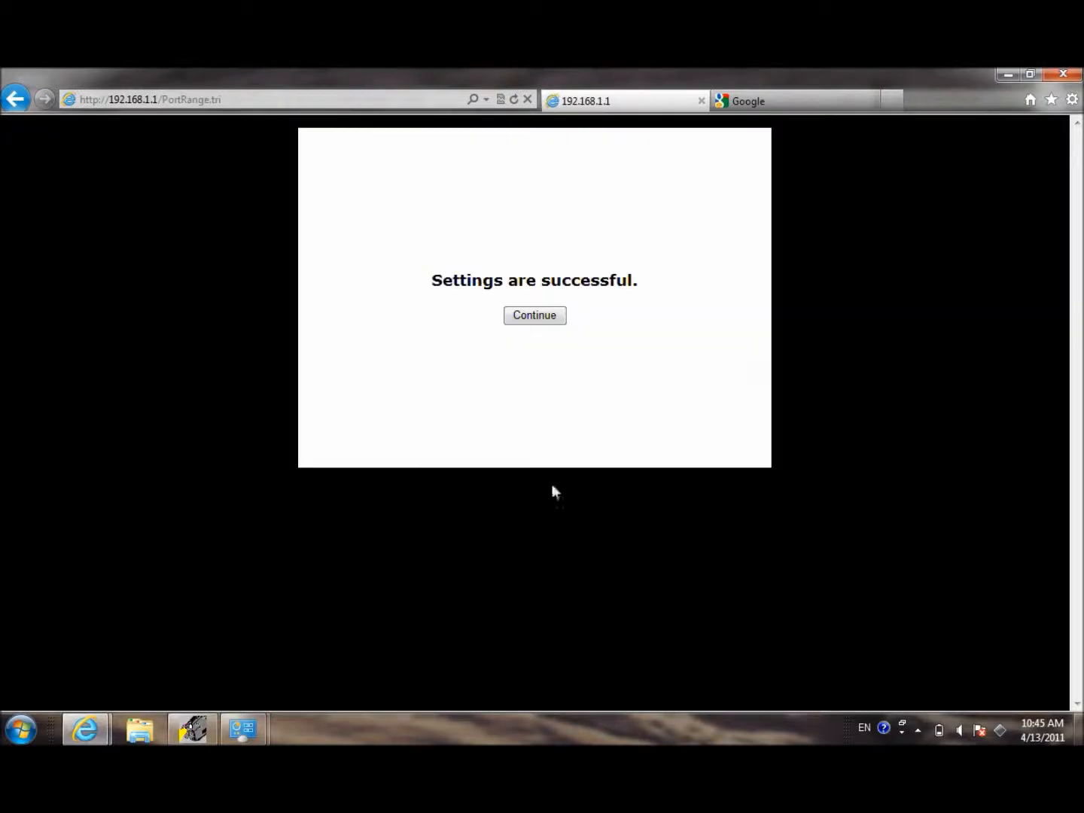
pyautogui.click(539, 318)
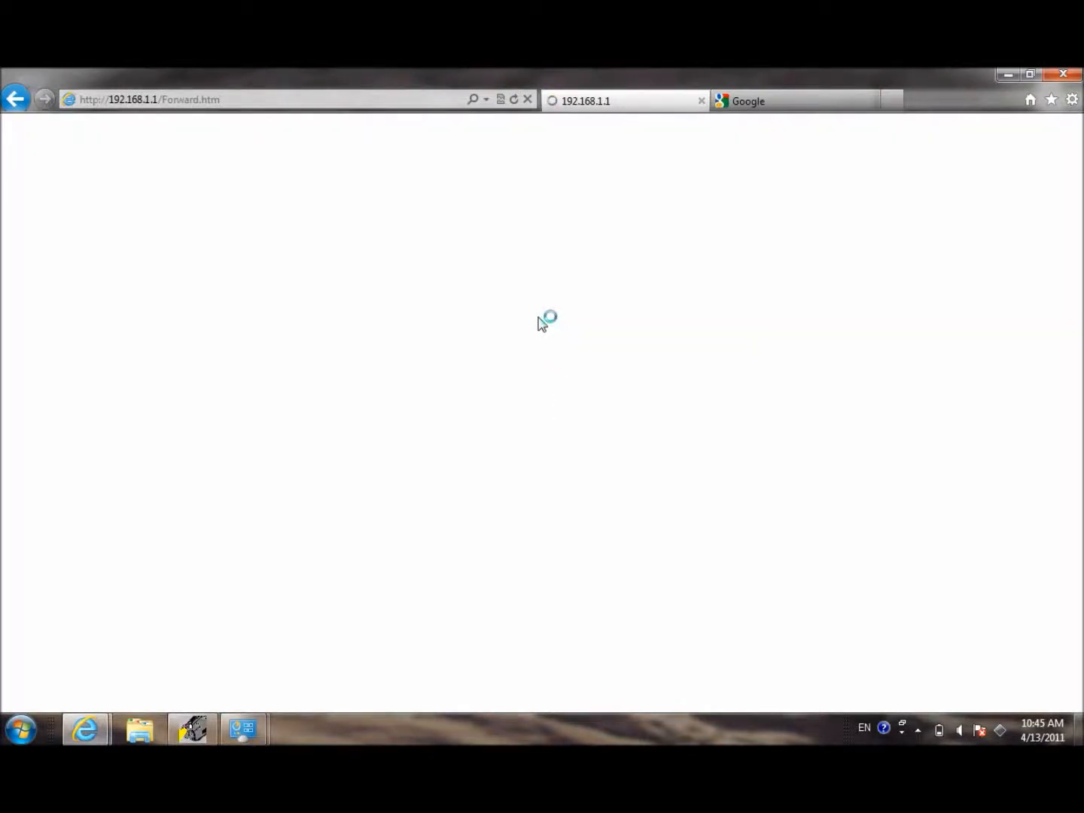